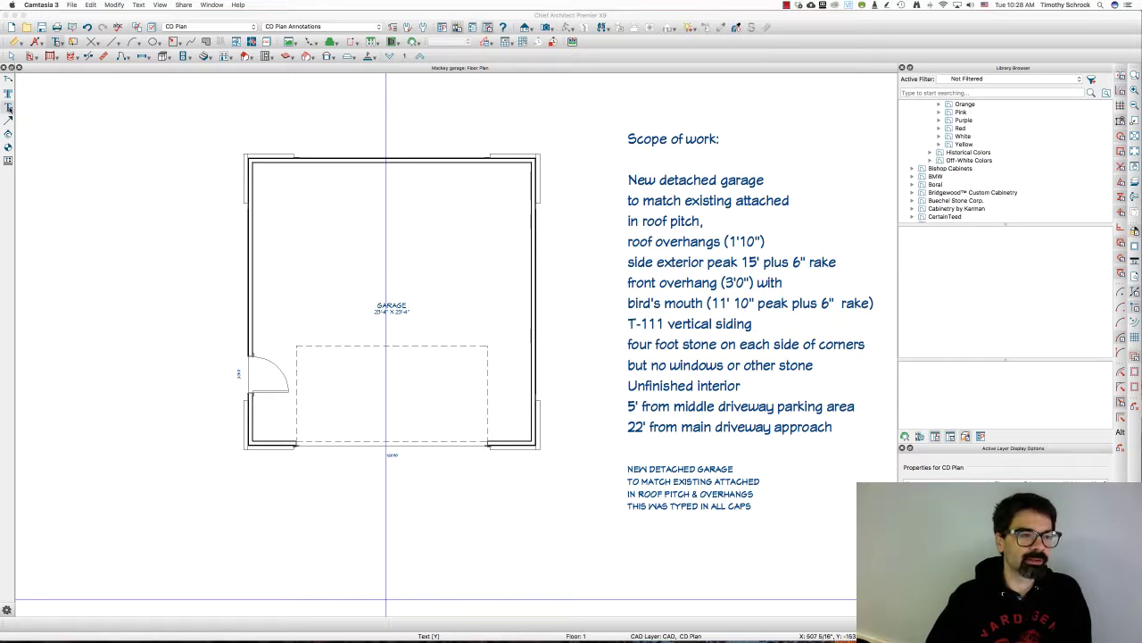
Step: Try the Text and Rich Text tools, cancelling the empty Text Specification dialog
{"action": "left_click", "coordinate": [105, 133]}
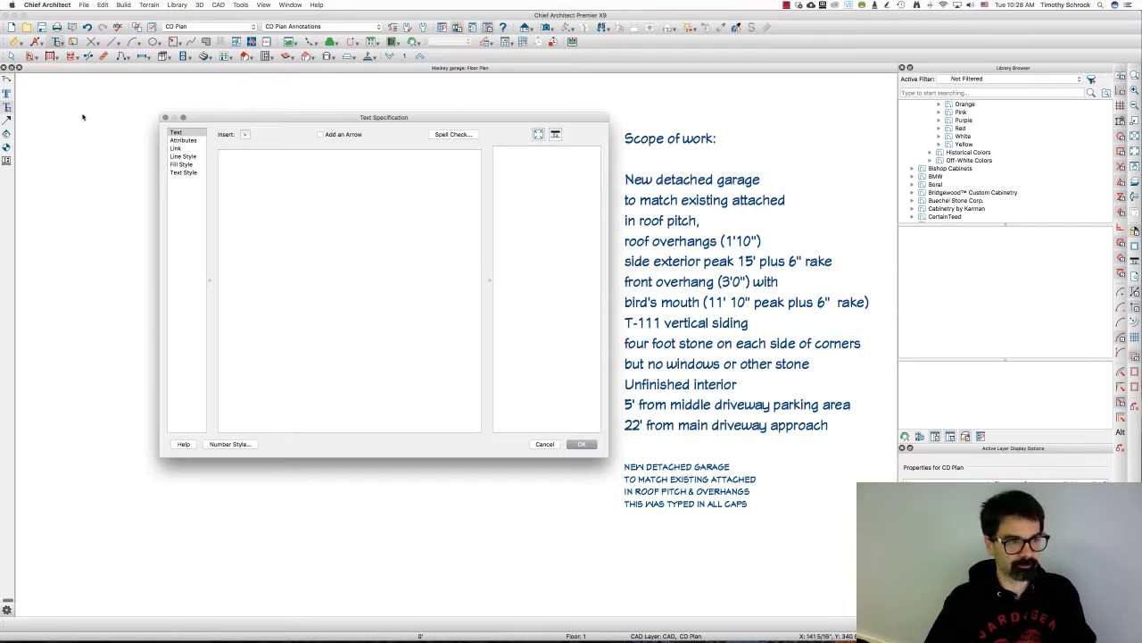
{"action": "key", "text": "Escape"}
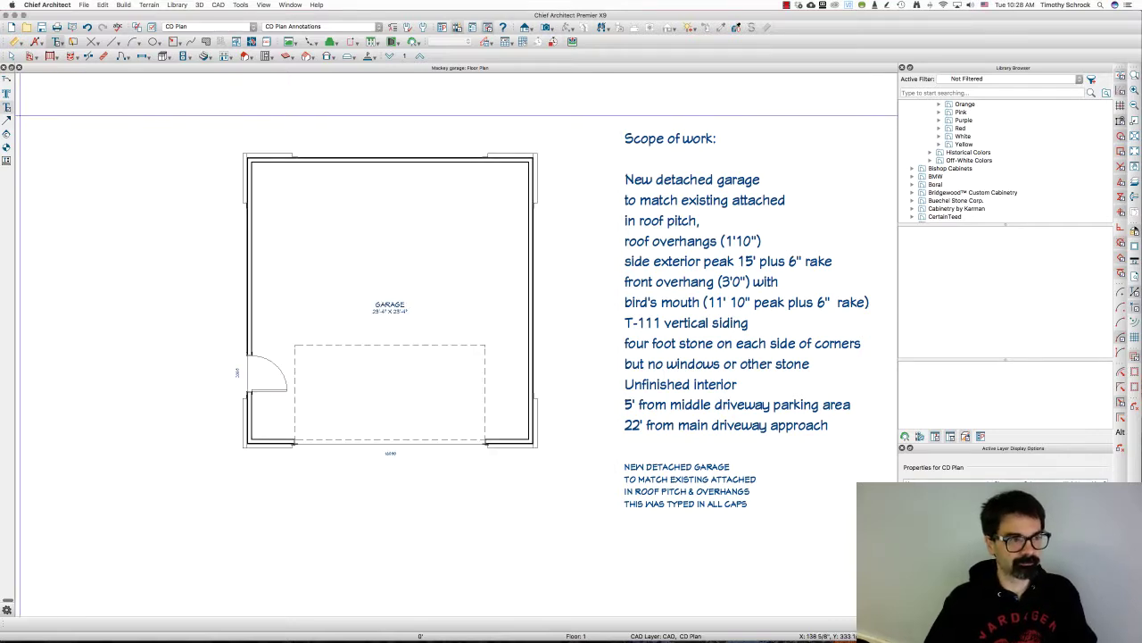
{"action": "left_click", "coordinate": [7, 94]}
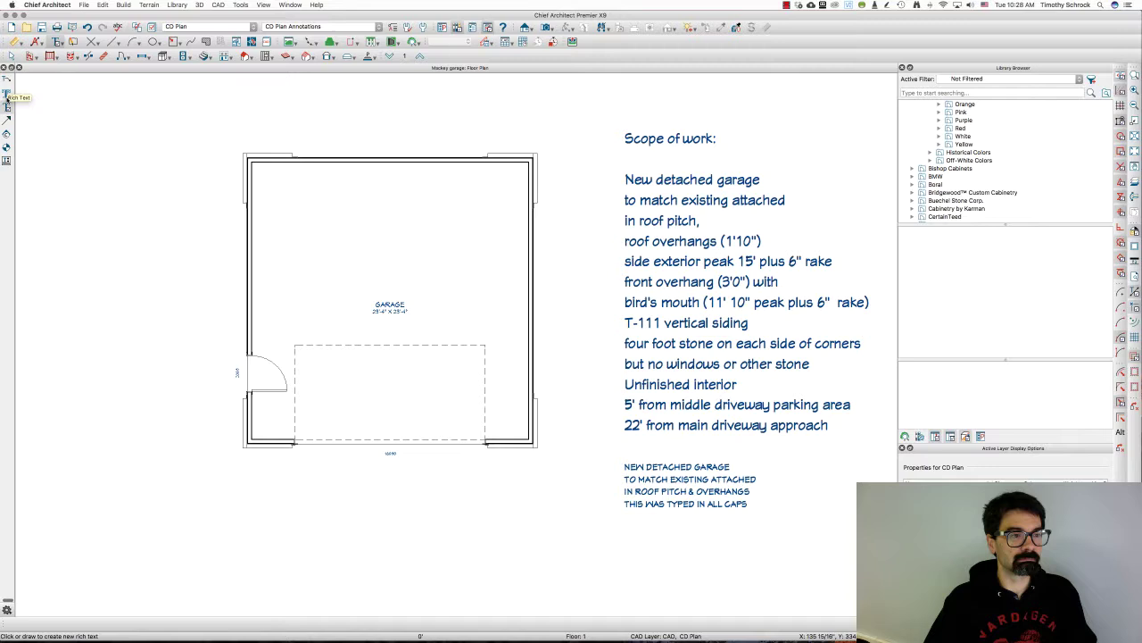
{"action": "left_click", "coordinate": [8, 107]}
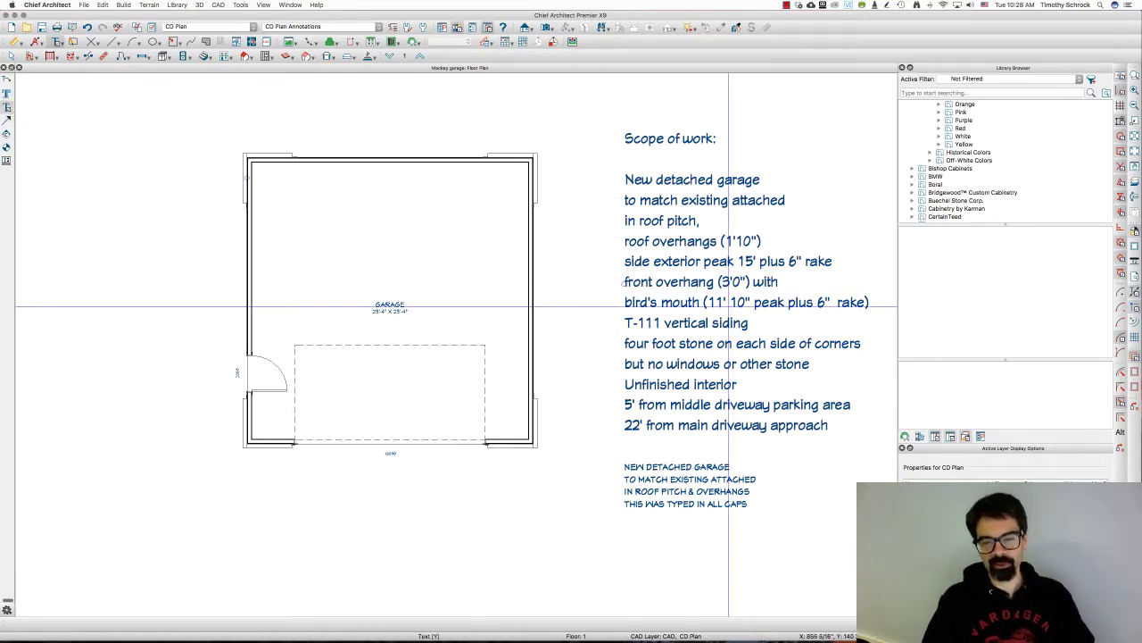
Step: Select the Scope of work text block beside the garage plan
{"action": "key", "text": "space"}
{"action": "left_click", "coordinate": [713, 312]}
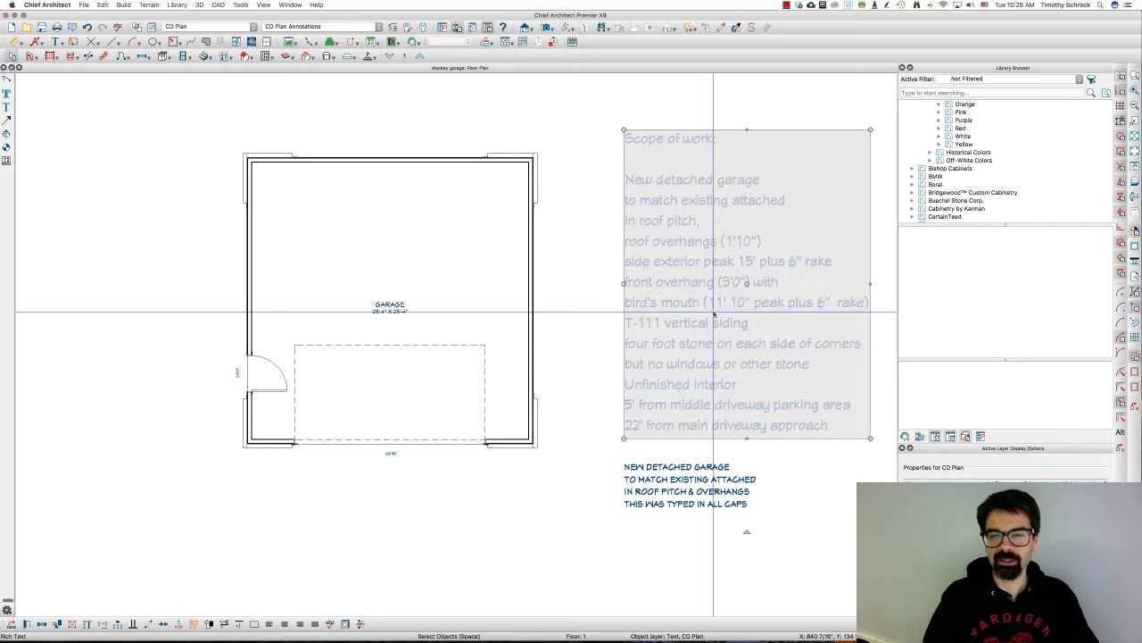
{"action": "scroll", "coordinate": [713, 313], "scroll_direction": "down", "scroll_amount": 1}
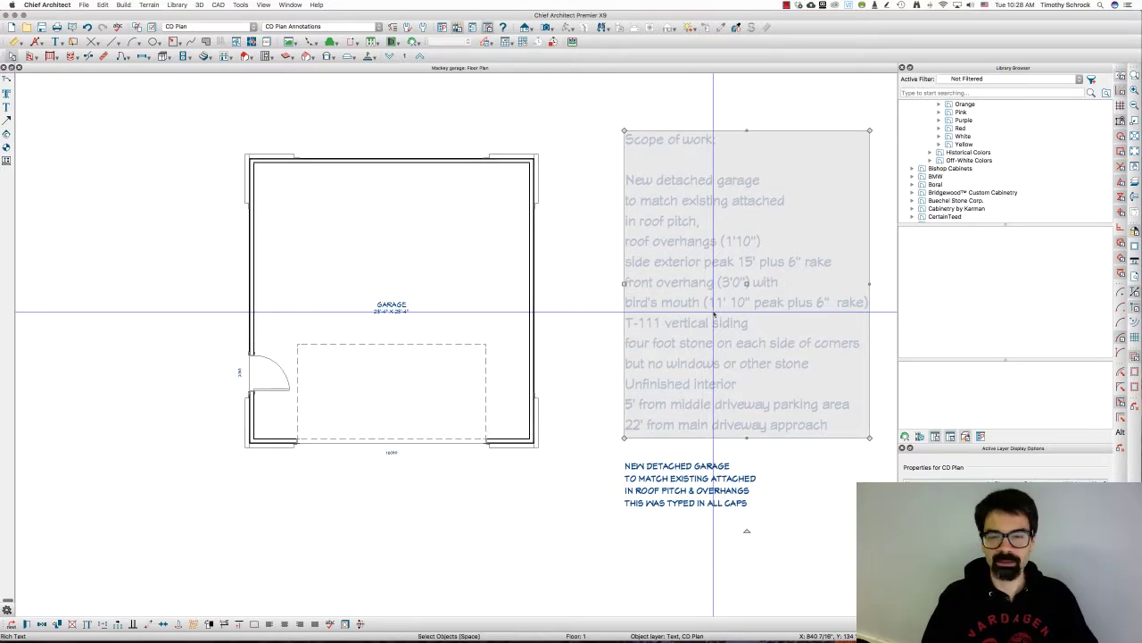
Step: Open the Scope of work note in Rich Text Specification and select all its text
{"action": "double_click", "coordinate": [713, 313]}
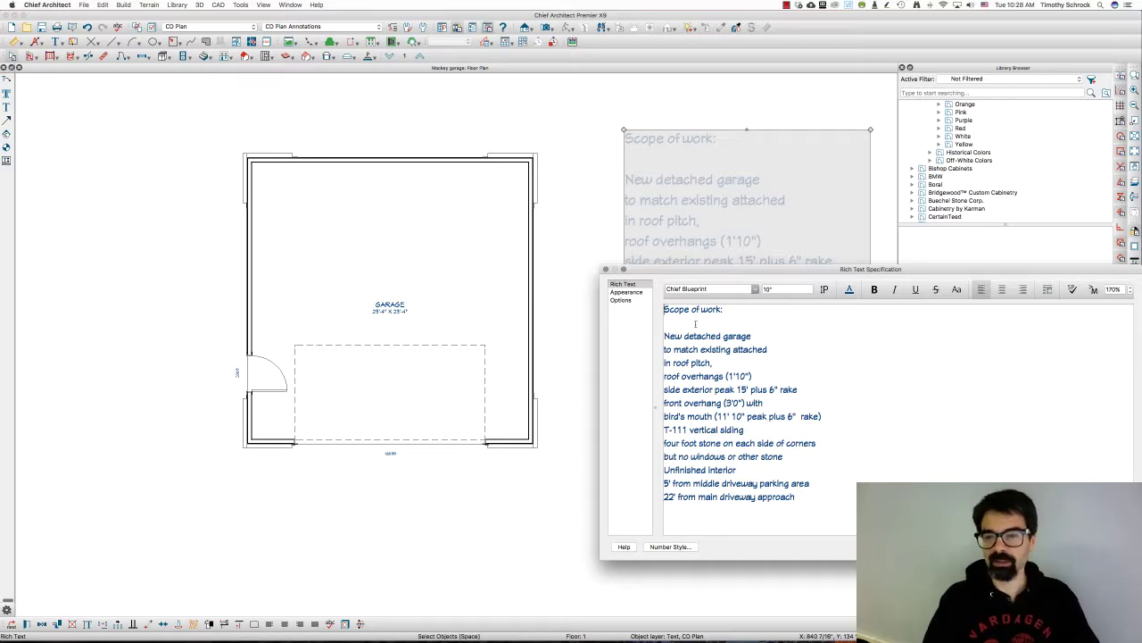
{"action": "left_click_drag", "start_coordinate": [799, 496], "coordinate": [646, 306]}
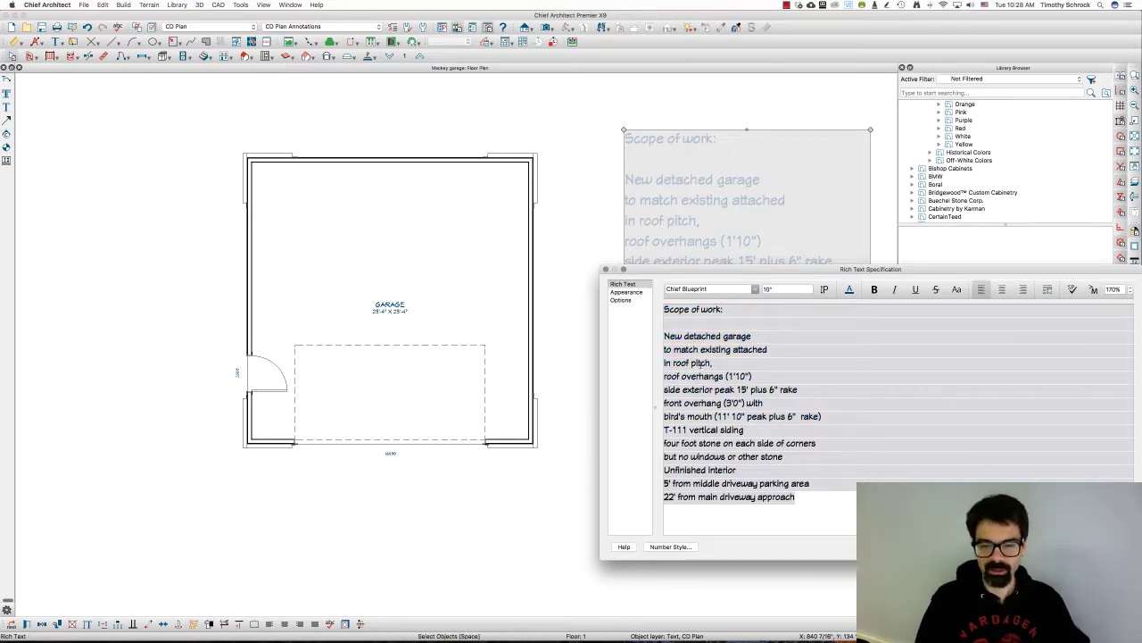
{"action": "left_click", "coordinate": [716, 361]}
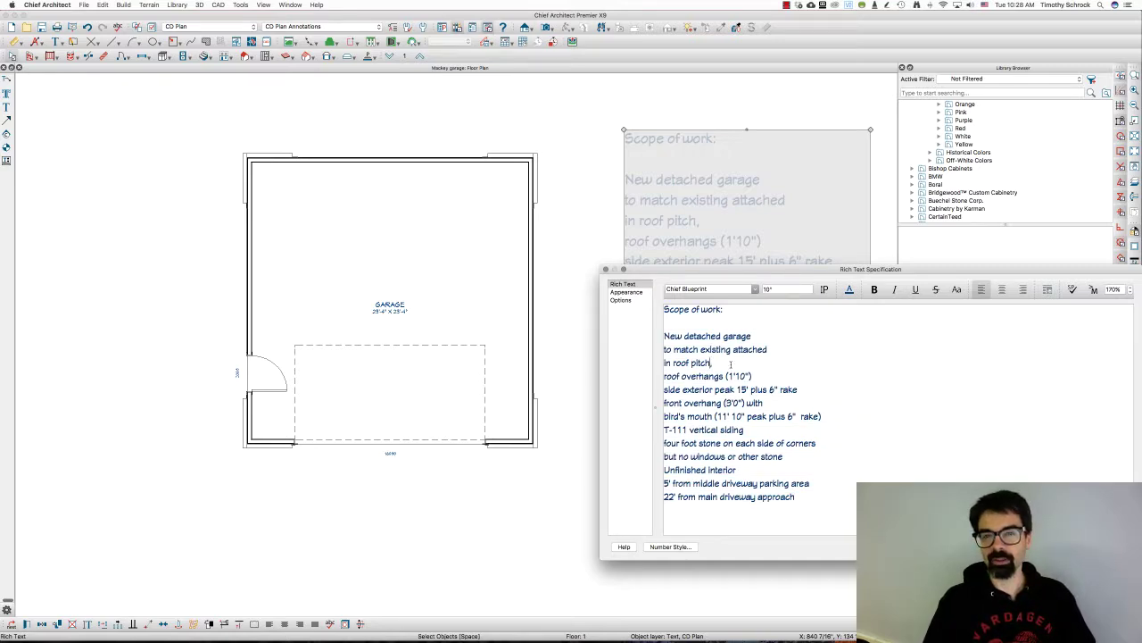
{"action": "key", "text": "super+a"}
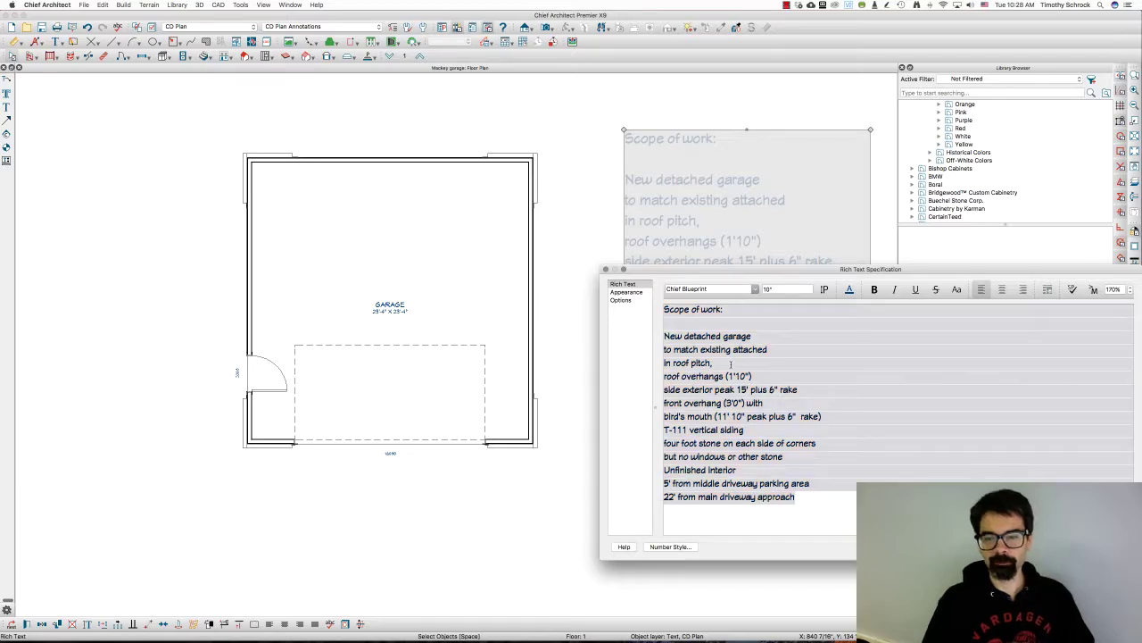
Step: Toggle Aa Uppercase on and off, leave it on, and close the dialog
{"action": "left_click", "coordinate": [956, 290]}
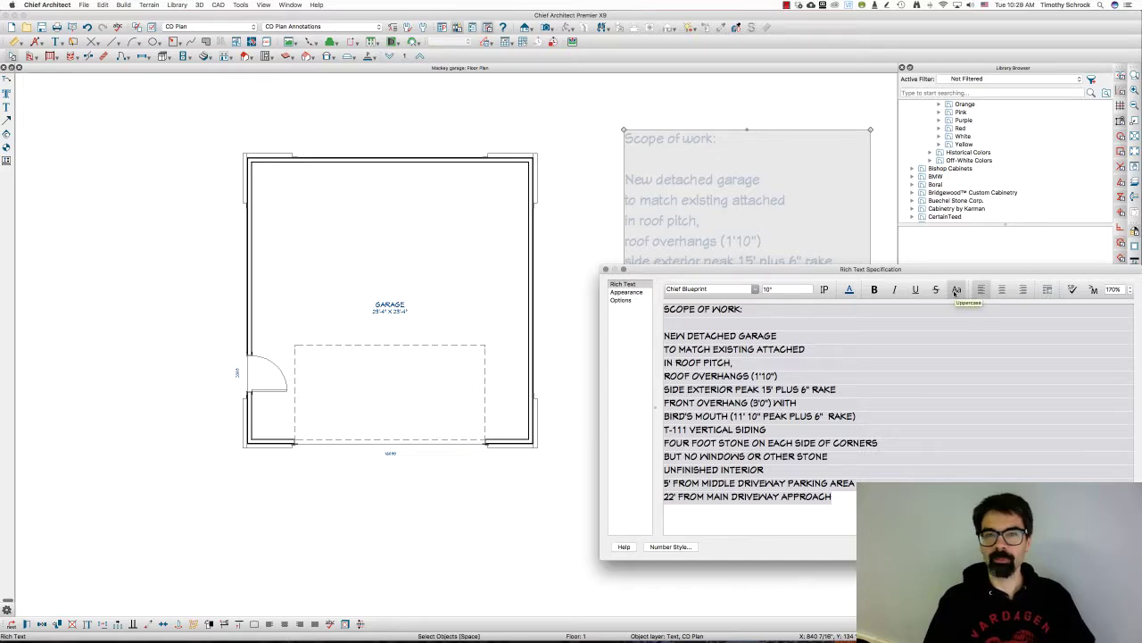
{"action": "left_click", "coordinate": [956, 290]}
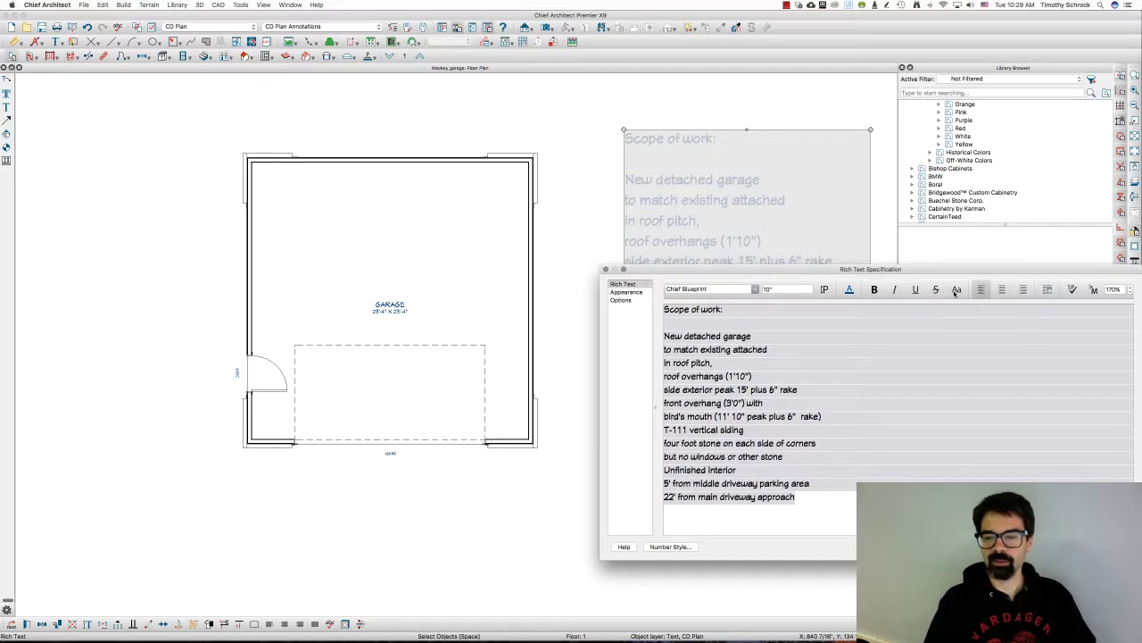
{"action": "left_click", "coordinate": [956, 290]}
{"action": "left_click", "coordinate": [955, 290]}
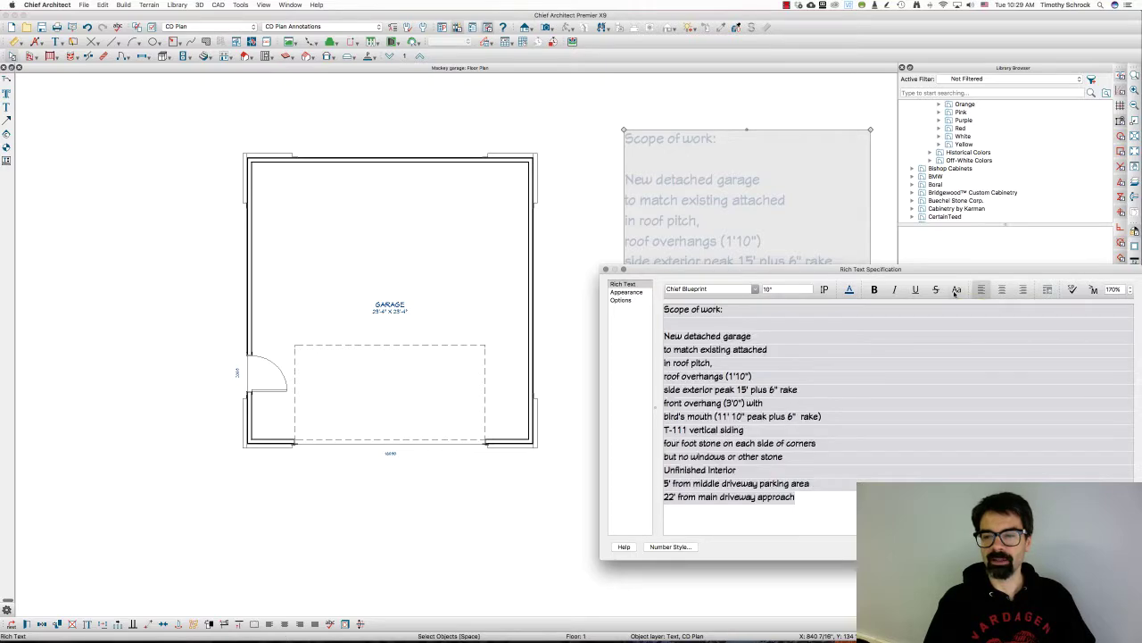
{"action": "left_click", "coordinate": [956, 291]}
{"action": "left_click", "coordinate": [956, 291]}
{"action": "left_click", "coordinate": [956, 291]}
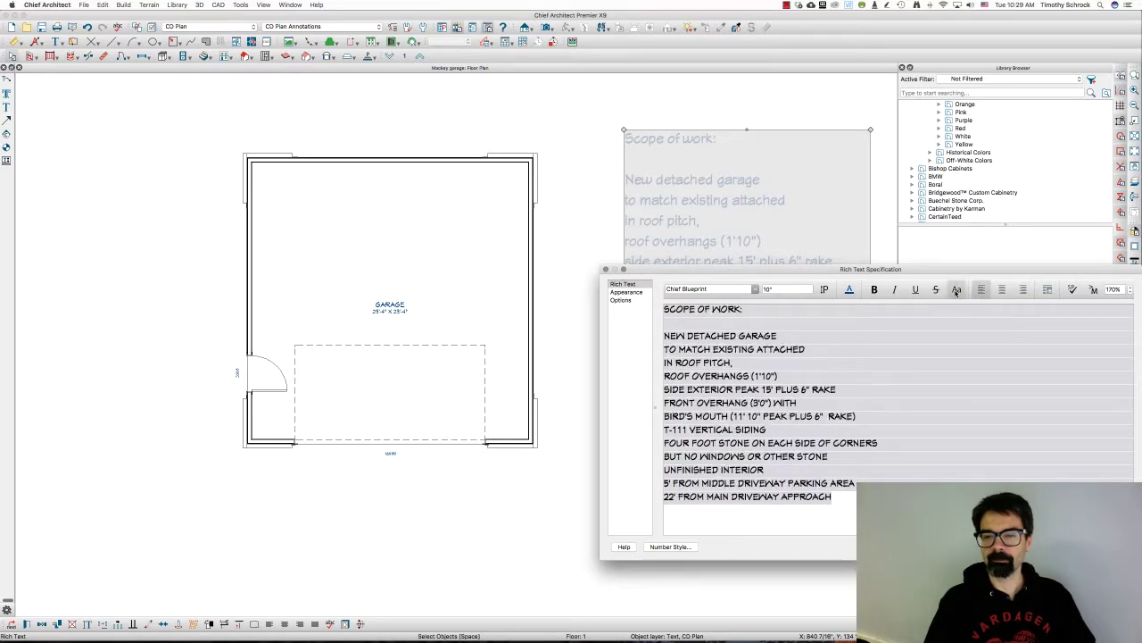
{"action": "key", "text": "Return"}
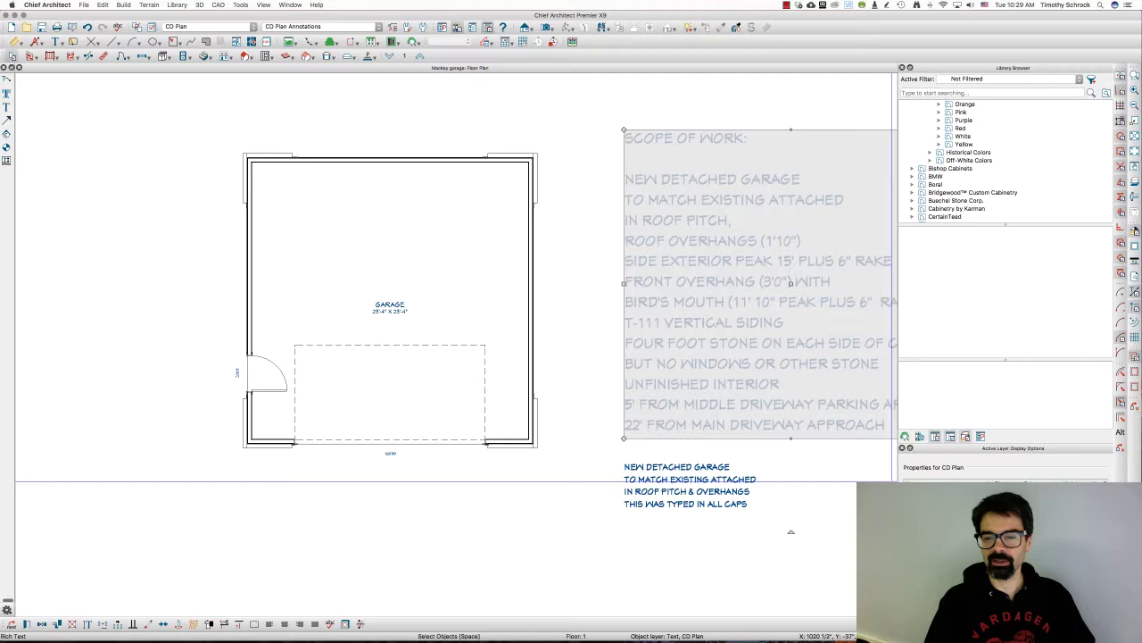
{"action": "left_click", "coordinate": [687, 486]}
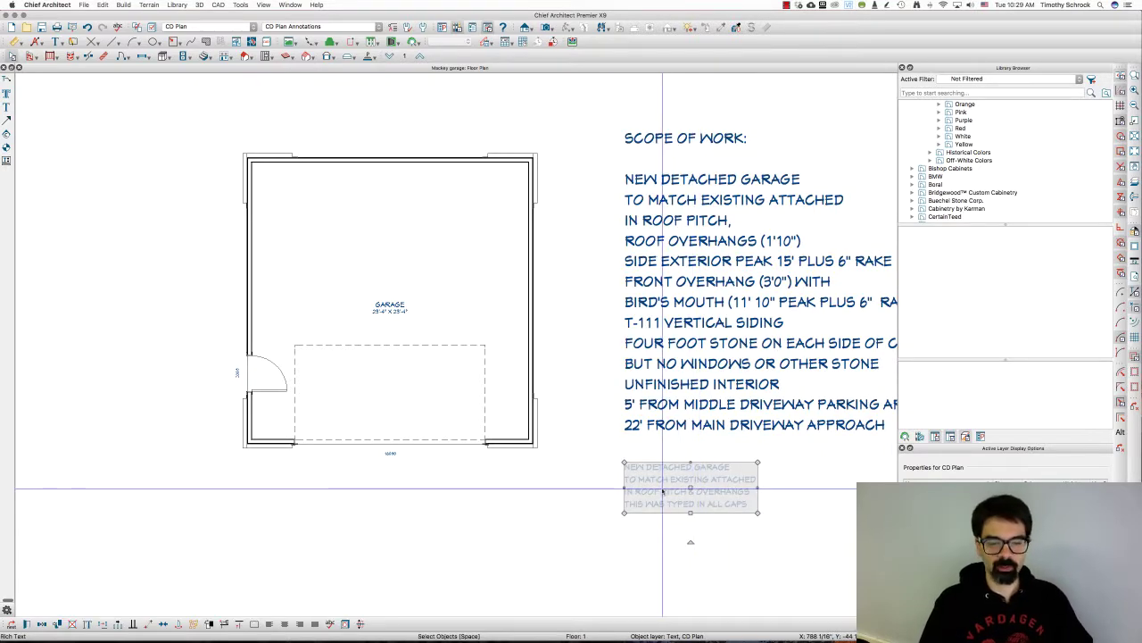
{"action": "double_click", "coordinate": [662, 489]}
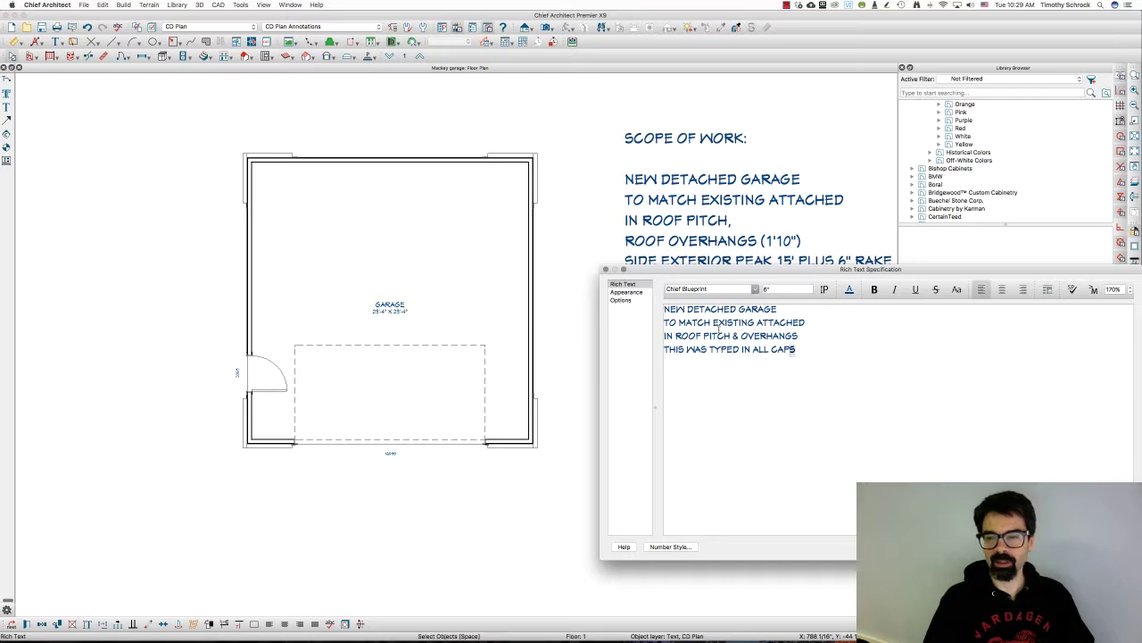
{"action": "left_click_drag", "start_coordinate": [796, 350], "coordinate": [661, 309]}
{"action": "left_click", "coordinate": [958, 291]}
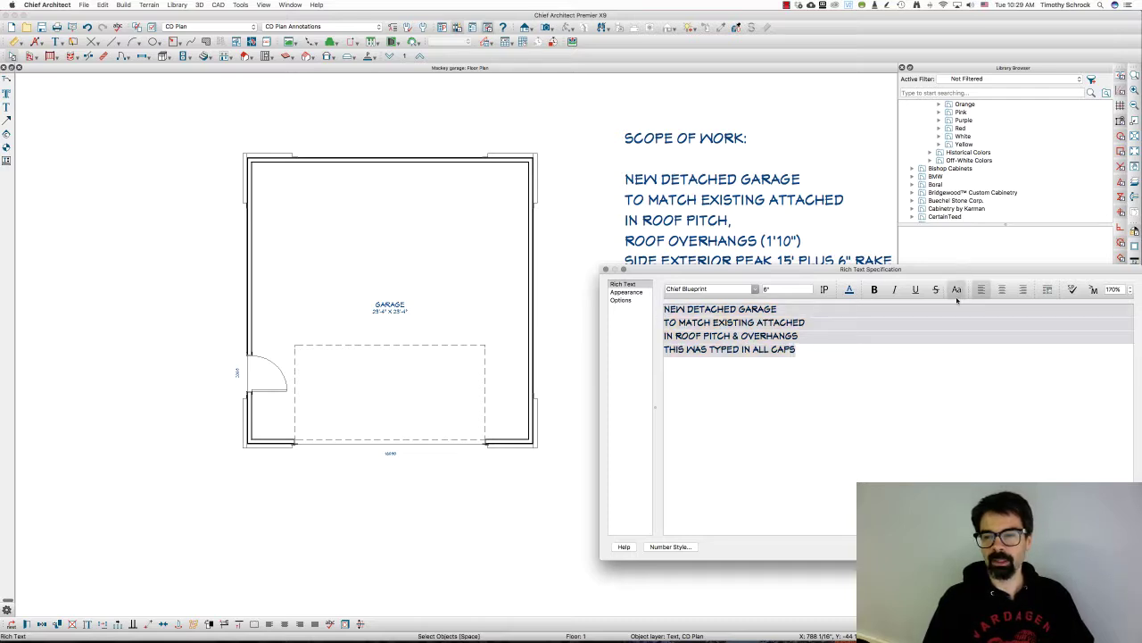
{"action": "left_click", "coordinate": [958, 291]}
{"action": "left_click", "coordinate": [957, 291]}
{"action": "left_click", "coordinate": [958, 291]}
{"action": "left_click", "coordinate": [957, 291]}
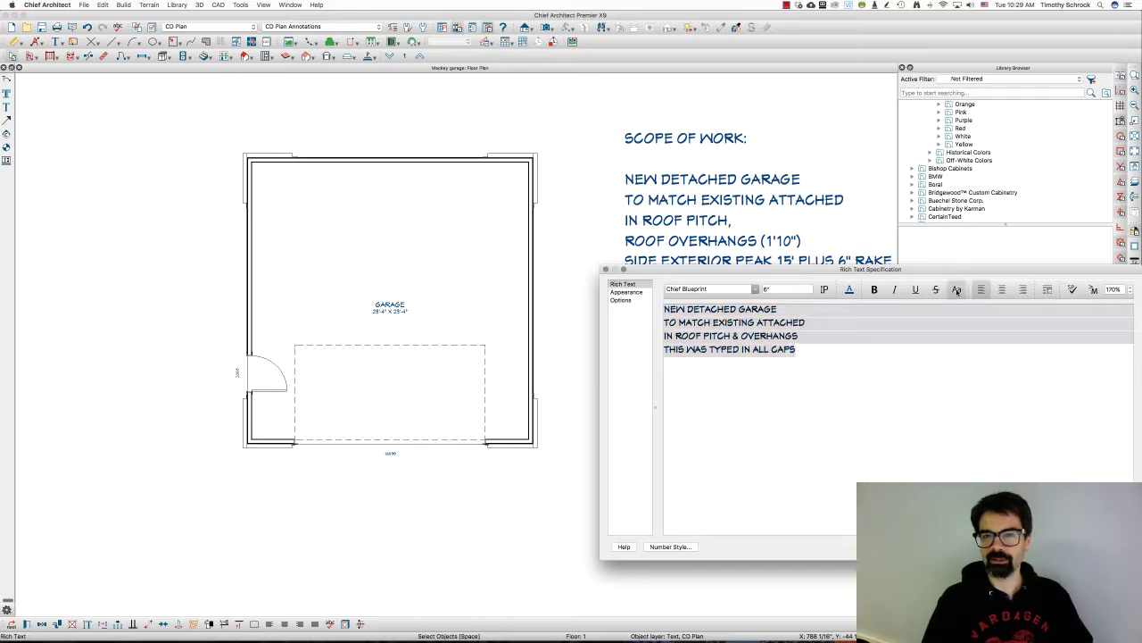
{"action": "left_click", "coordinate": [957, 291]}
{"action": "left_click", "coordinate": [958, 290]}
{"action": "left_click", "coordinate": [958, 291]}
{"action": "left_click", "coordinate": [958, 291]}
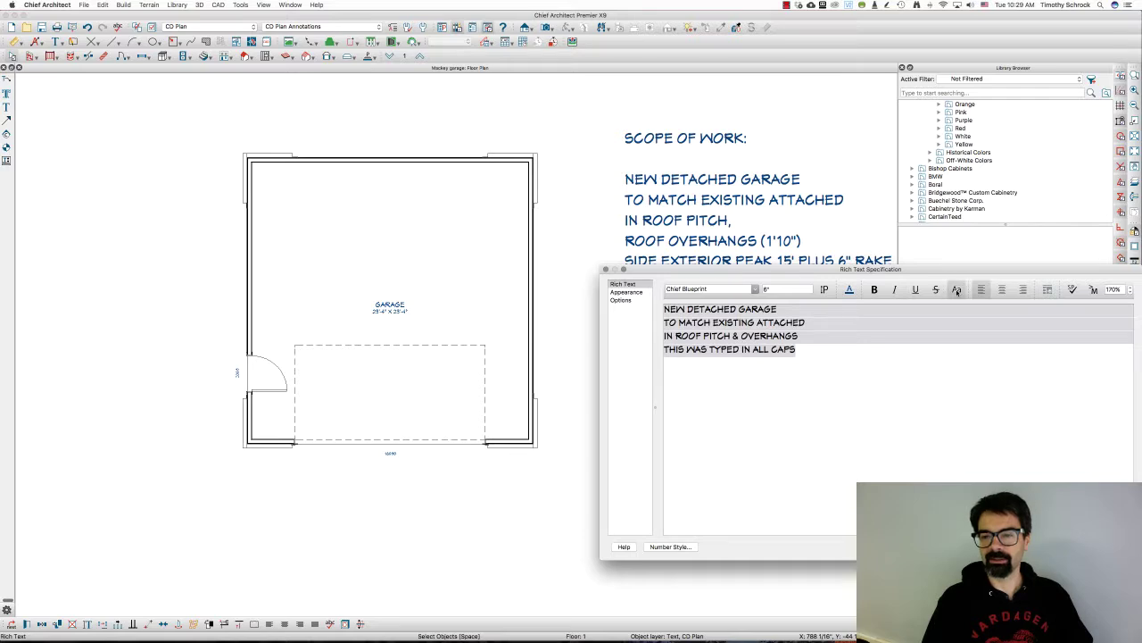
{"action": "left_click", "coordinate": [958, 291]}
{"action": "left_click", "coordinate": [958, 291]}
{"action": "left_click", "coordinate": [957, 291]}
{"action": "left_click", "coordinate": [958, 291]}
{"action": "left_click", "coordinate": [958, 291]}
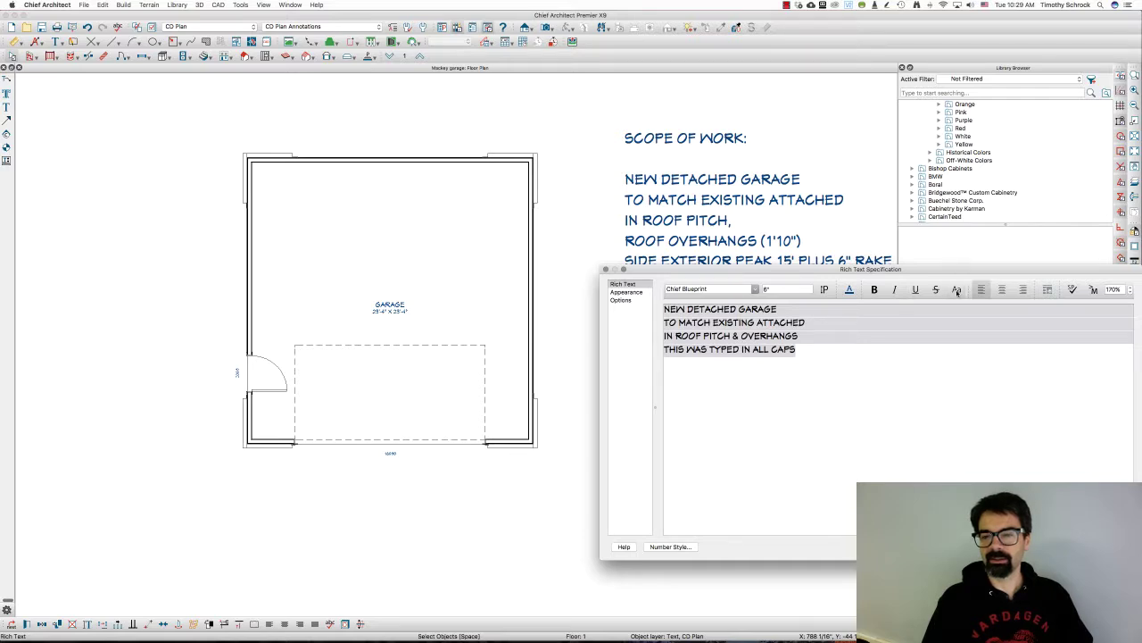
{"action": "left_click", "coordinate": [957, 291]}
{"action": "left_click", "coordinate": [957, 291]}
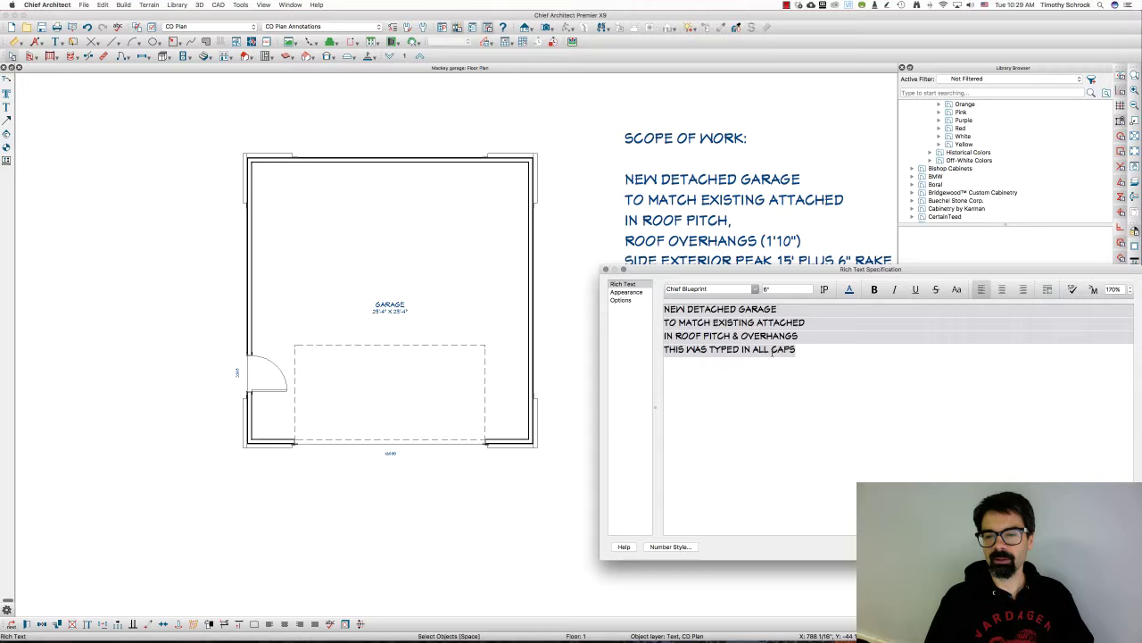
{"action": "left_click", "coordinate": [886, 363]}
{"action": "left_click_drag", "start_coordinate": [801, 350], "coordinate": [664, 308]}
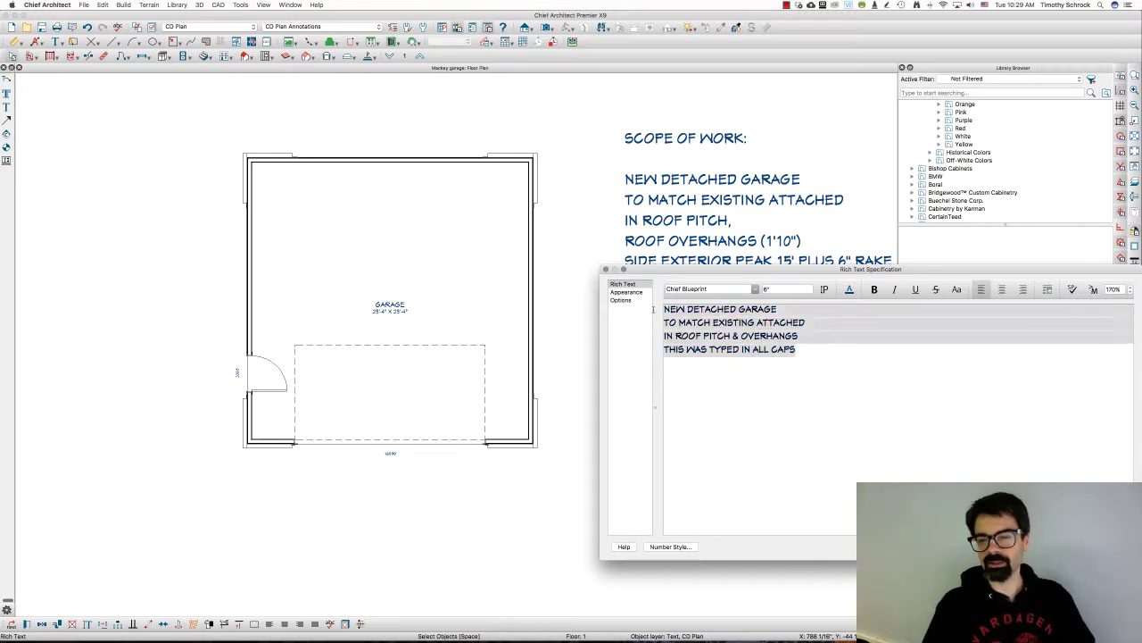
{"action": "left_click", "coordinate": [958, 291]}
{"action": "left_click", "coordinate": [897, 342]}
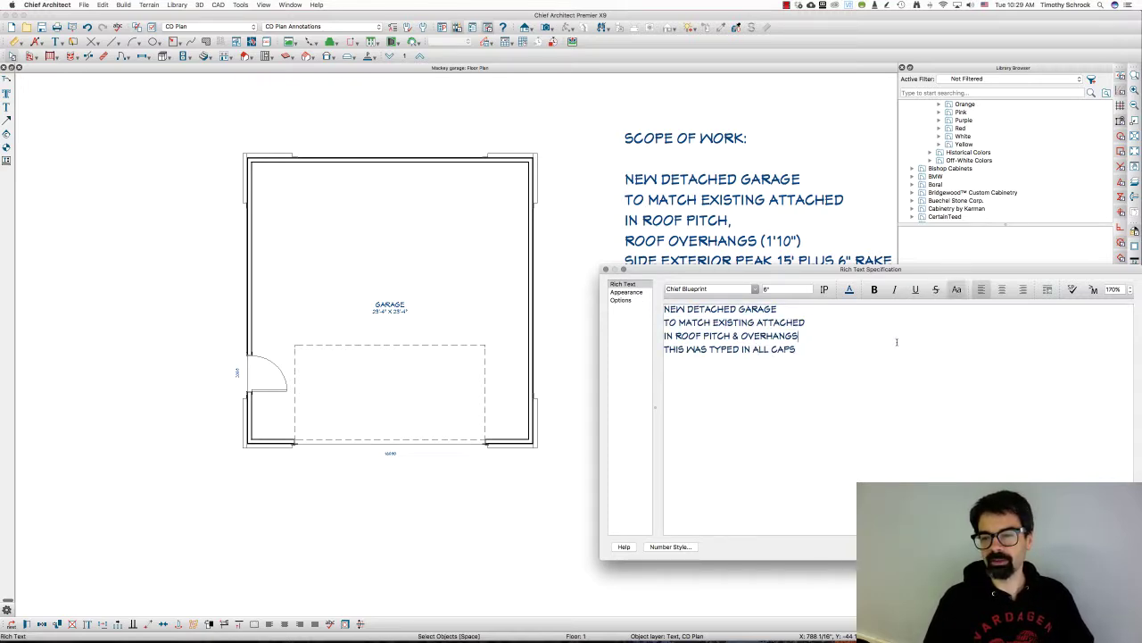
{"action": "left_click", "coordinate": [1094, 546]}
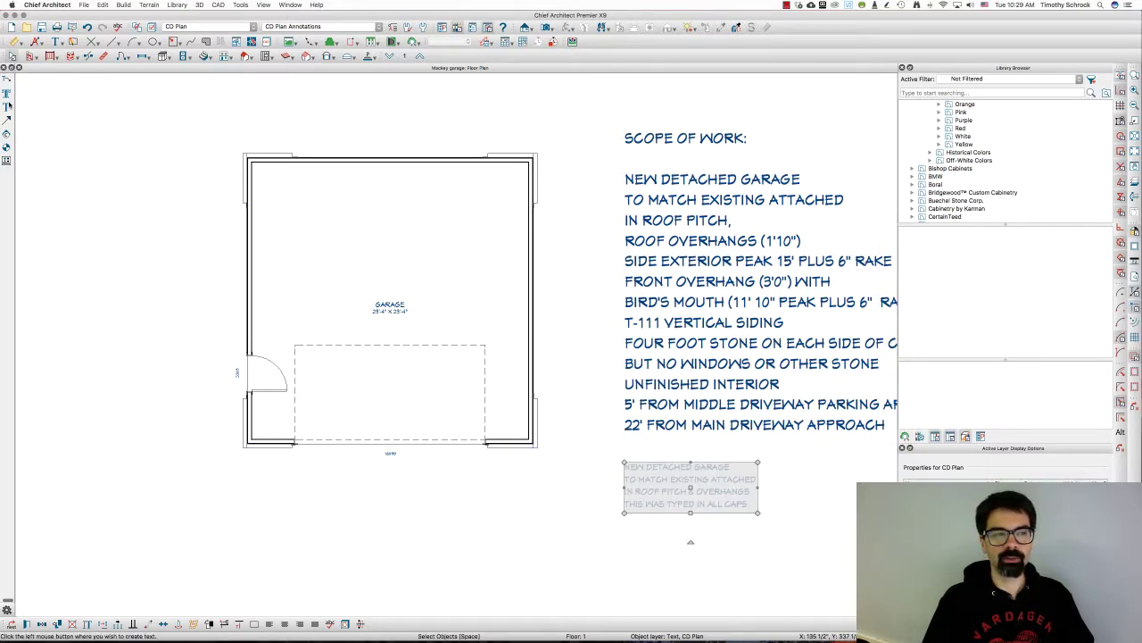
Step: Start a text note below the garage using a custom text style with Uppercase unchecked
{"action": "left_click", "coordinate": [6, 106]}
{"action": "left_click", "coordinate": [395, 498]}
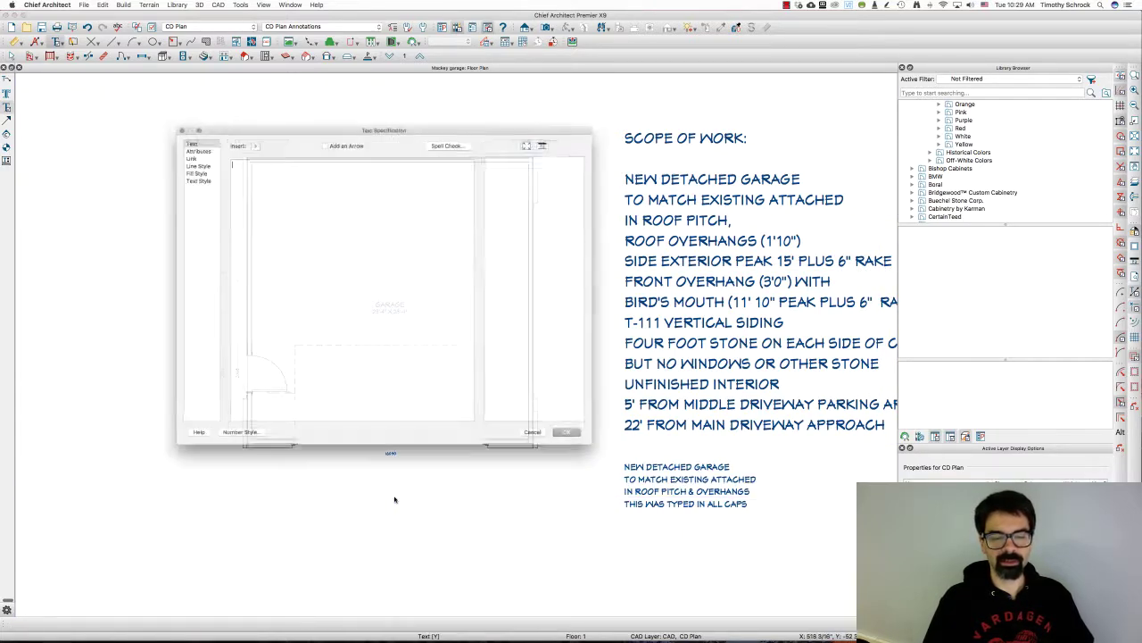
{"action": "left_click", "coordinate": [184, 172]}
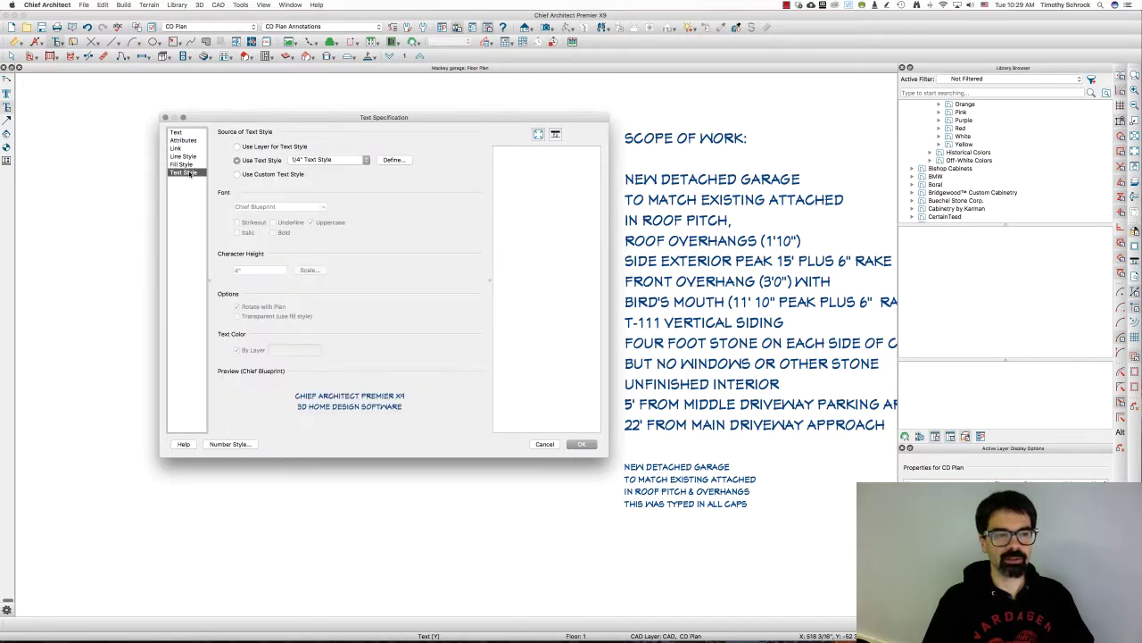
{"action": "left_click", "coordinate": [265, 175]}
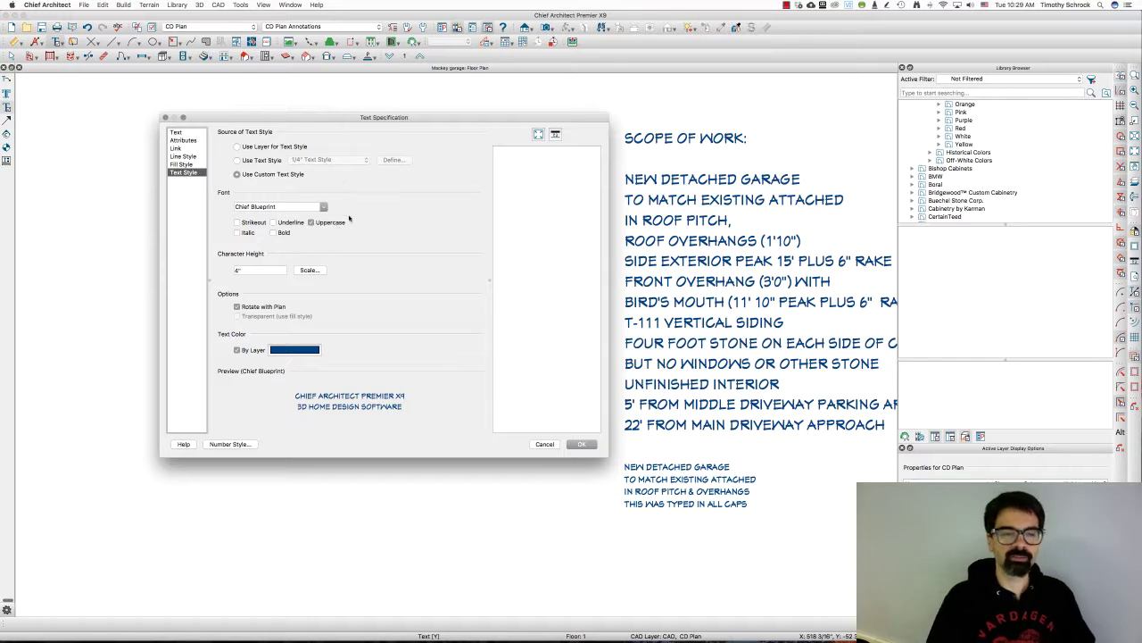
{"action": "left_click", "coordinate": [313, 222]}
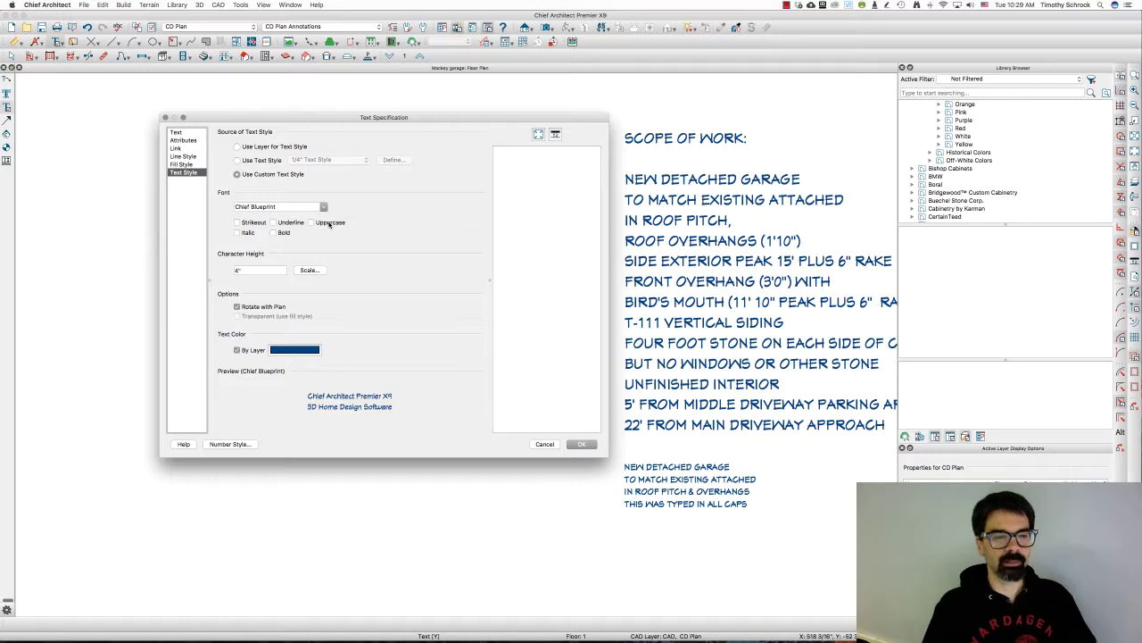
{"action": "key", "text": "Up"}
{"action": "key", "text": "Up"}
{"action": "key", "text": "Up"}
{"action": "key", "text": "Up"}
{"action": "key", "text": "Up"}
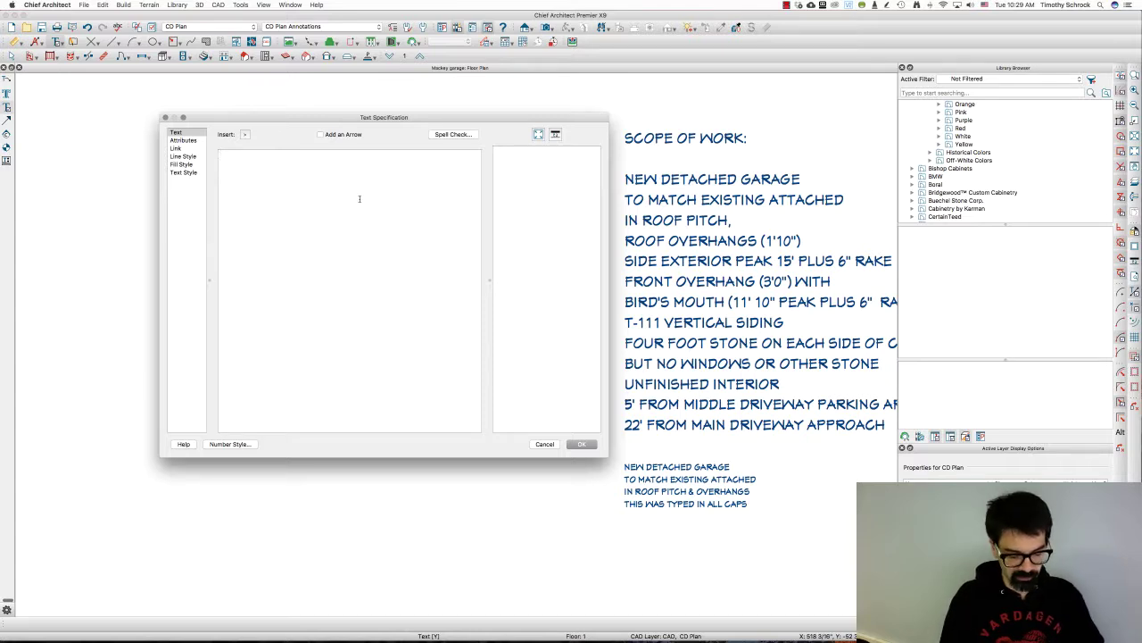
Step: Type 'This text was typed in small caps', then 'THIS TEXT WAS TYPED IN ALL CAPS WITH CAPS LOCK' below
{"action": "type", "text": "This text"}
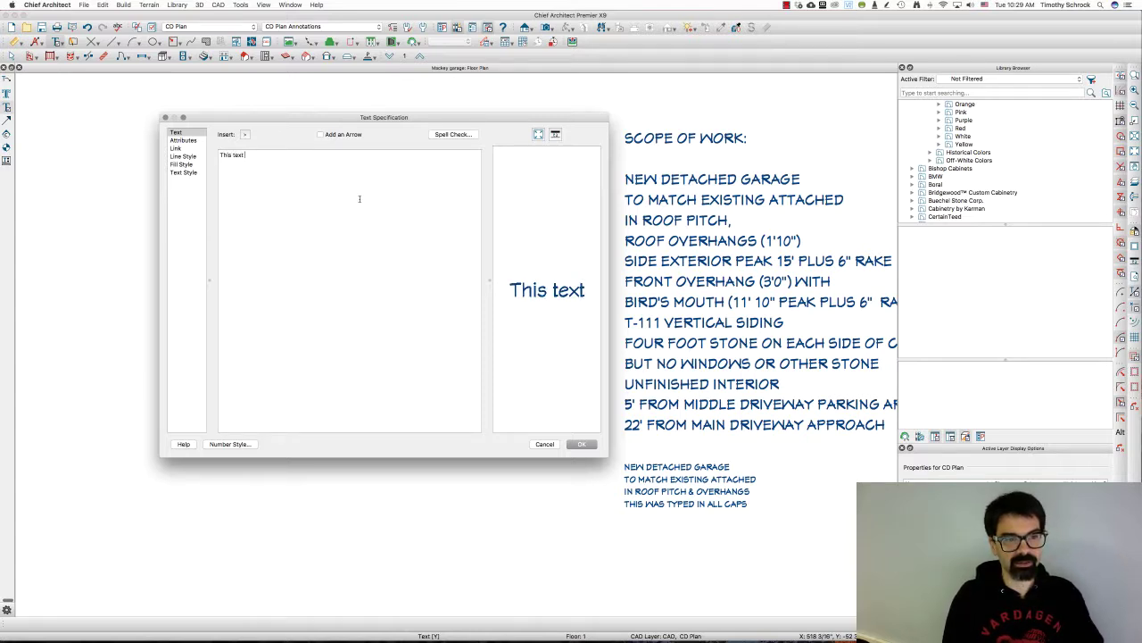
{"action": "type", "text": " was typed in s"}
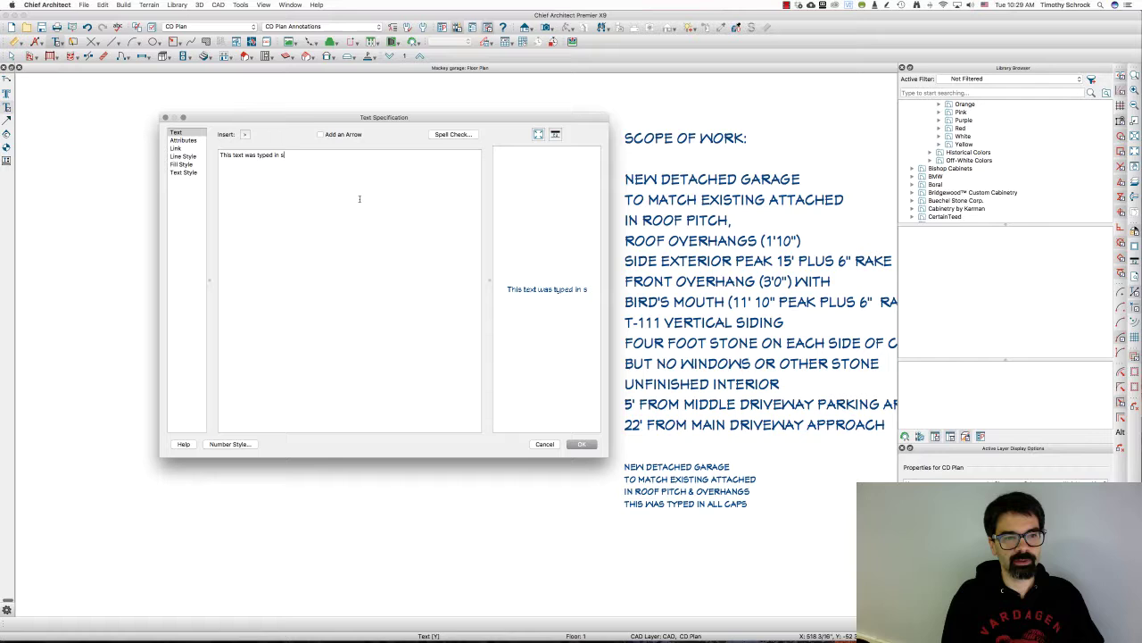
{"action": "type", "text": "mall cap"}
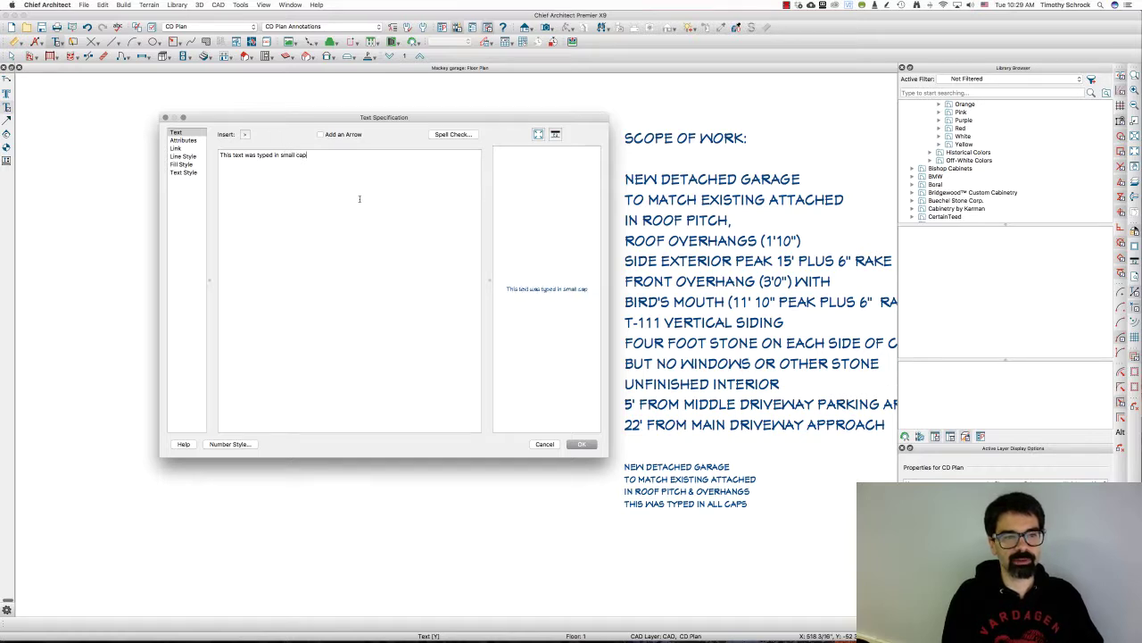
{"action": "type", "text": "s"}
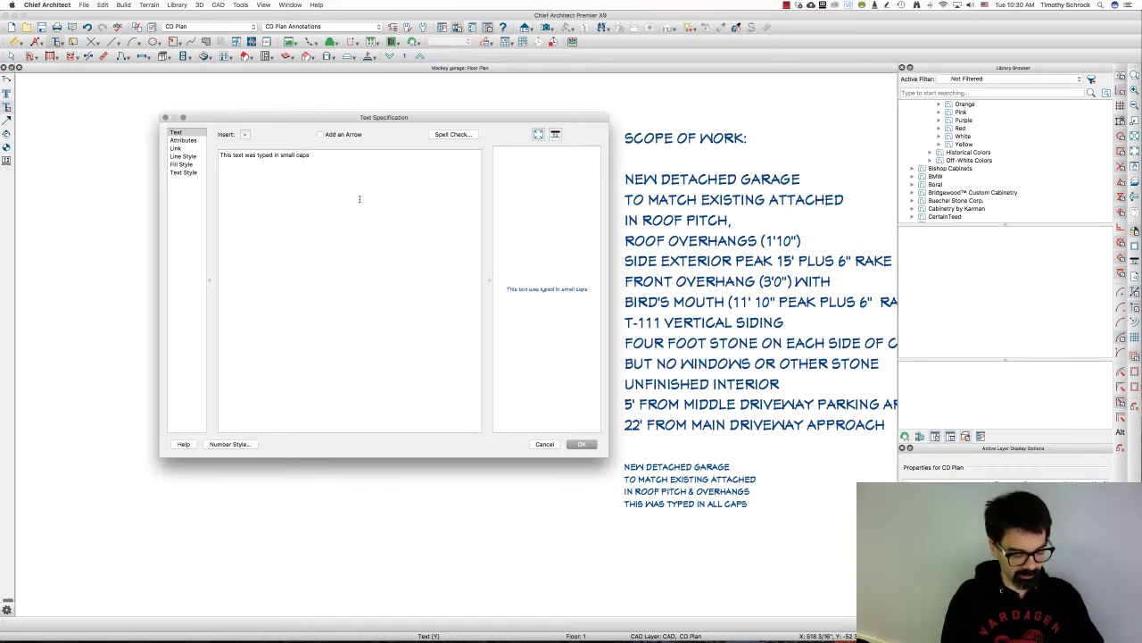
{"action": "key", "text": "Return"}
{"action": "type", "text": "THIS TEX"}
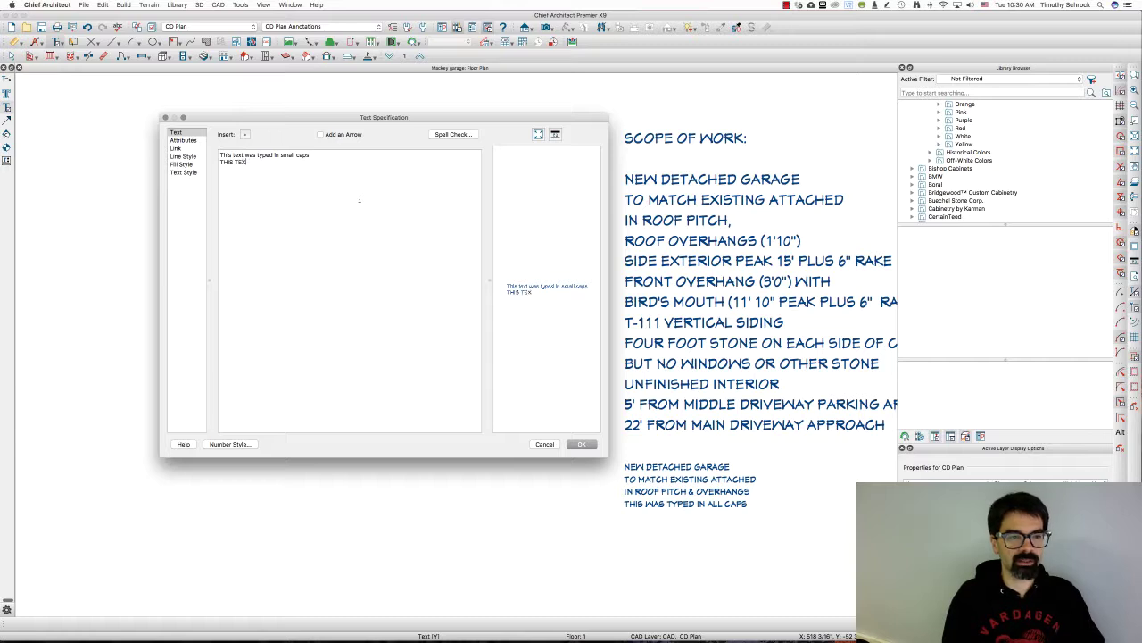
{"action": "type", "text": "T WAS TYPED IN"}
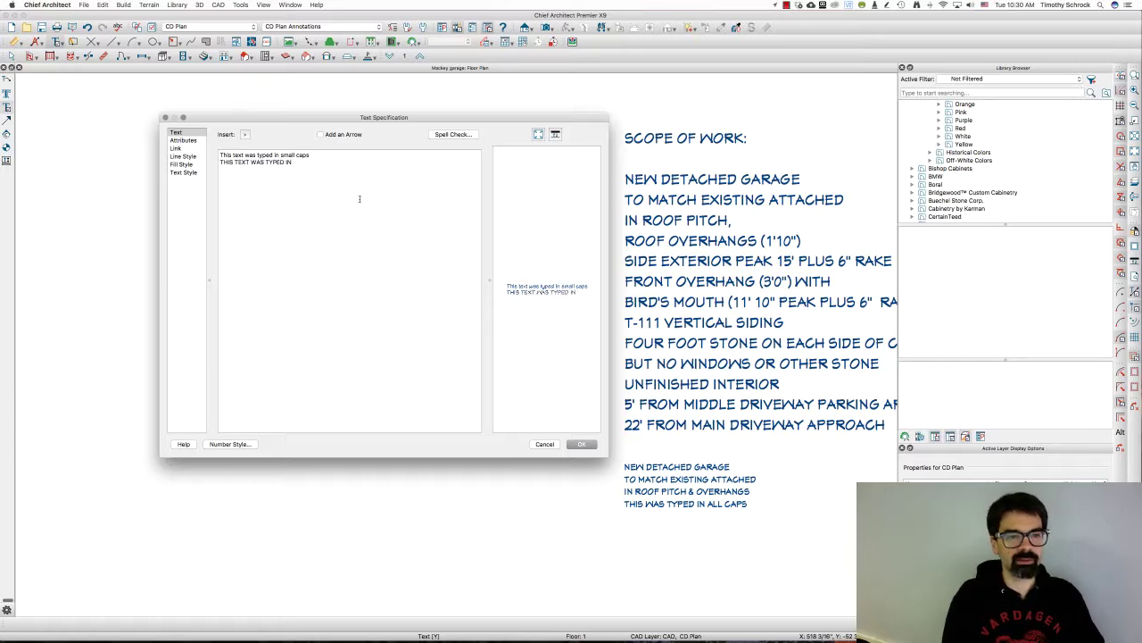
{"action": "type", "text": " ALL CAPS W"}
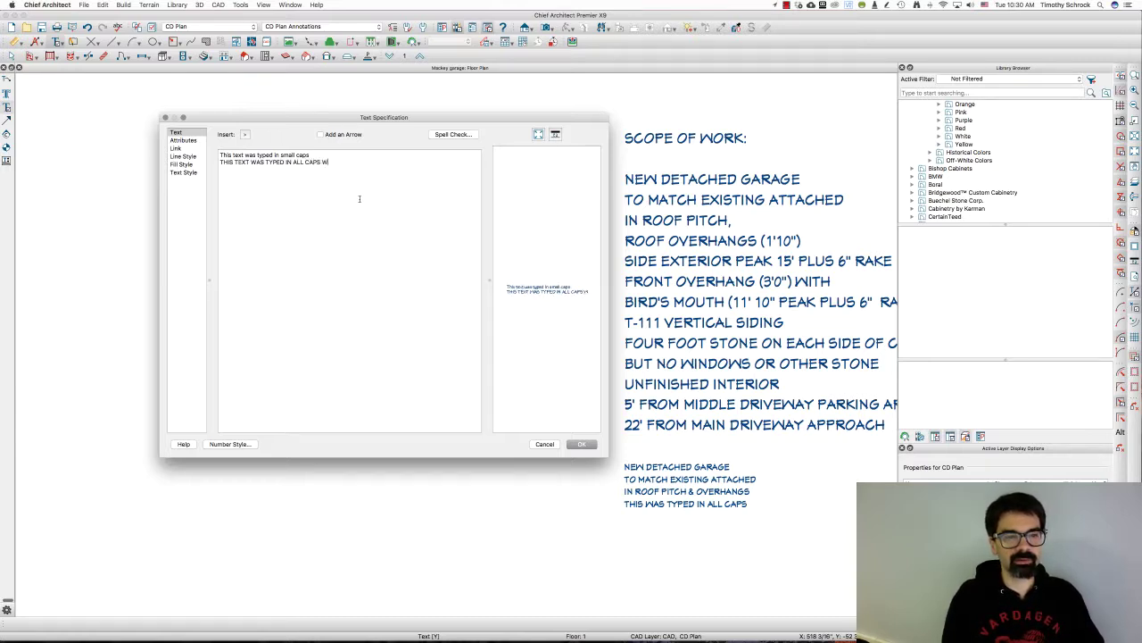
{"action": "type", "text": "ITH CAPS LOCK"}
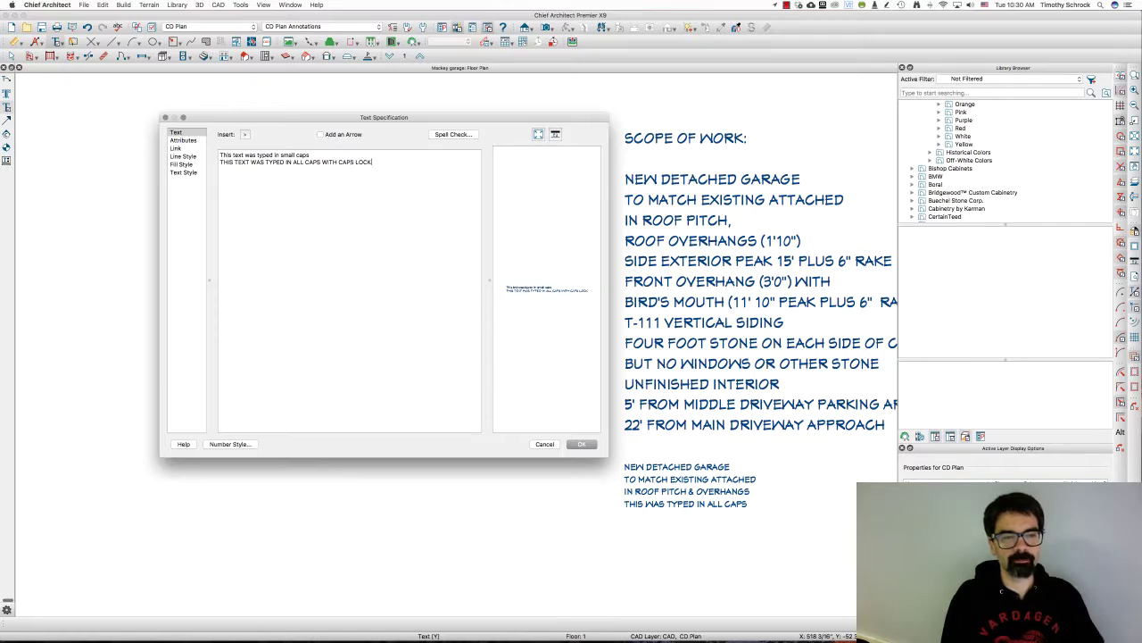
Step: Place the two-line note, then turn on Uppercase in its Text Style
{"action": "key", "text": "Return"}
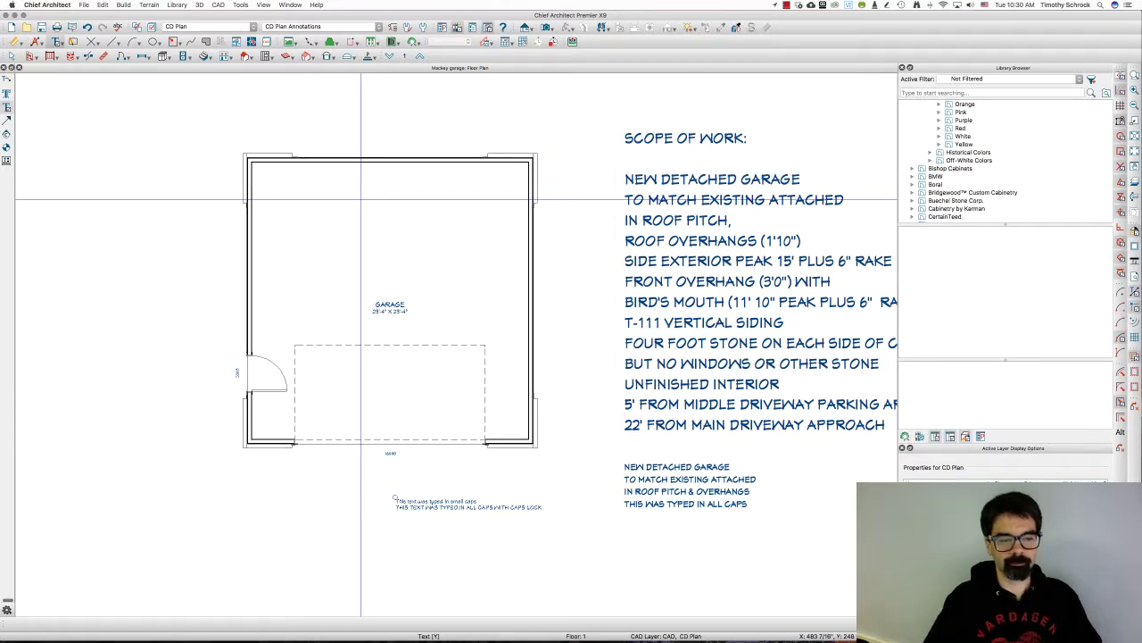
{"action": "double_click", "coordinate": [429, 504]}
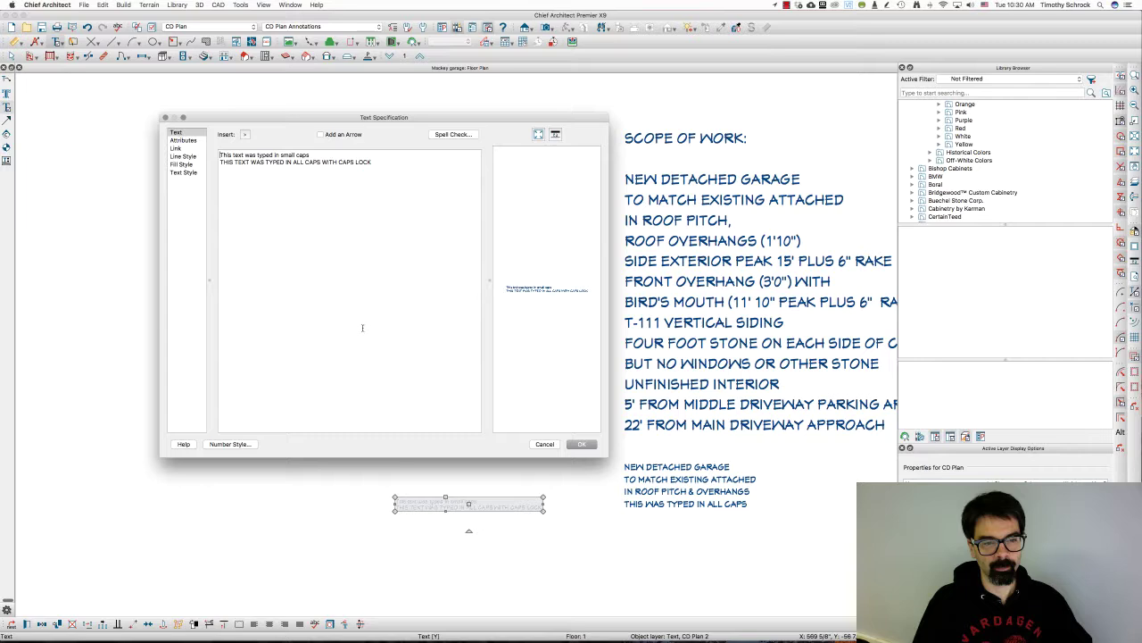
{"action": "left_click", "coordinate": [184, 172]}
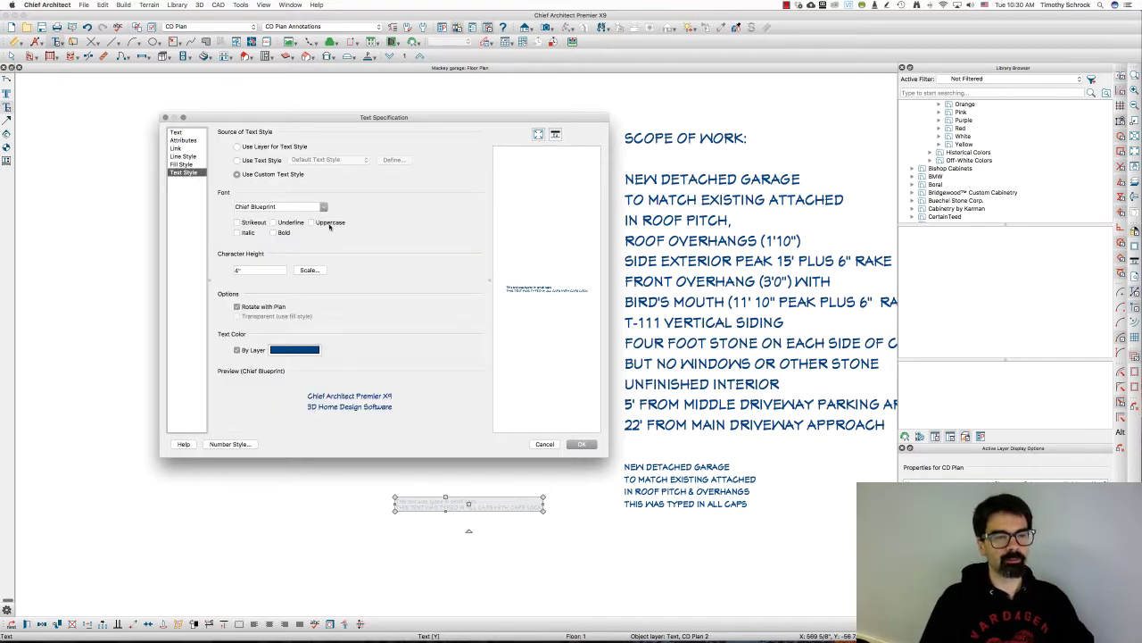
{"action": "left_click", "coordinate": [312, 223]}
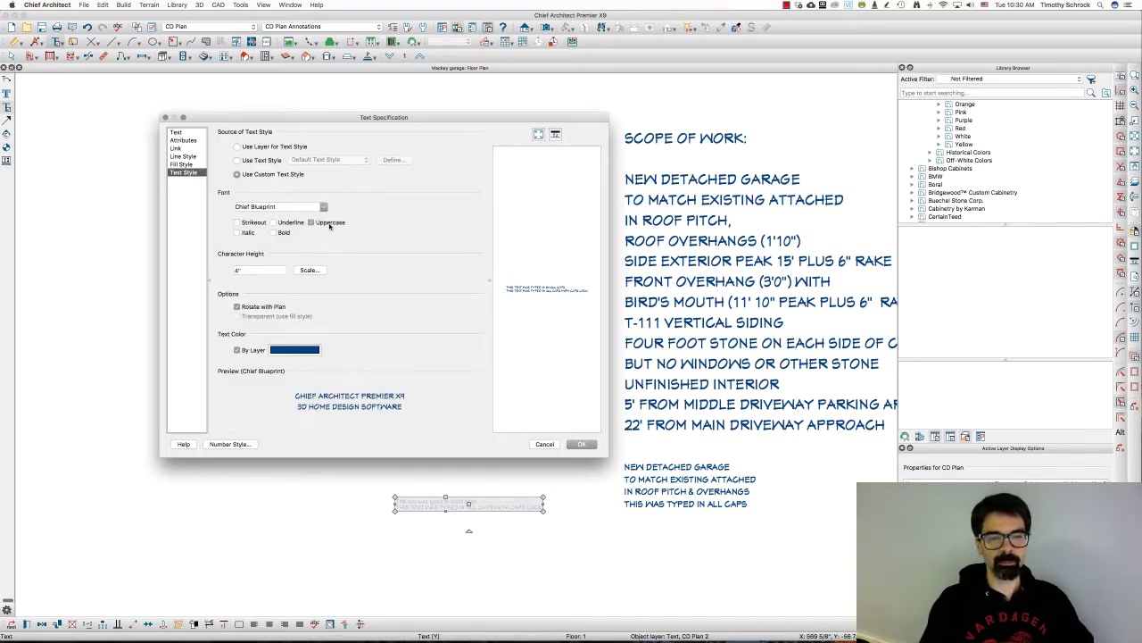
{"action": "key", "text": "Return"}
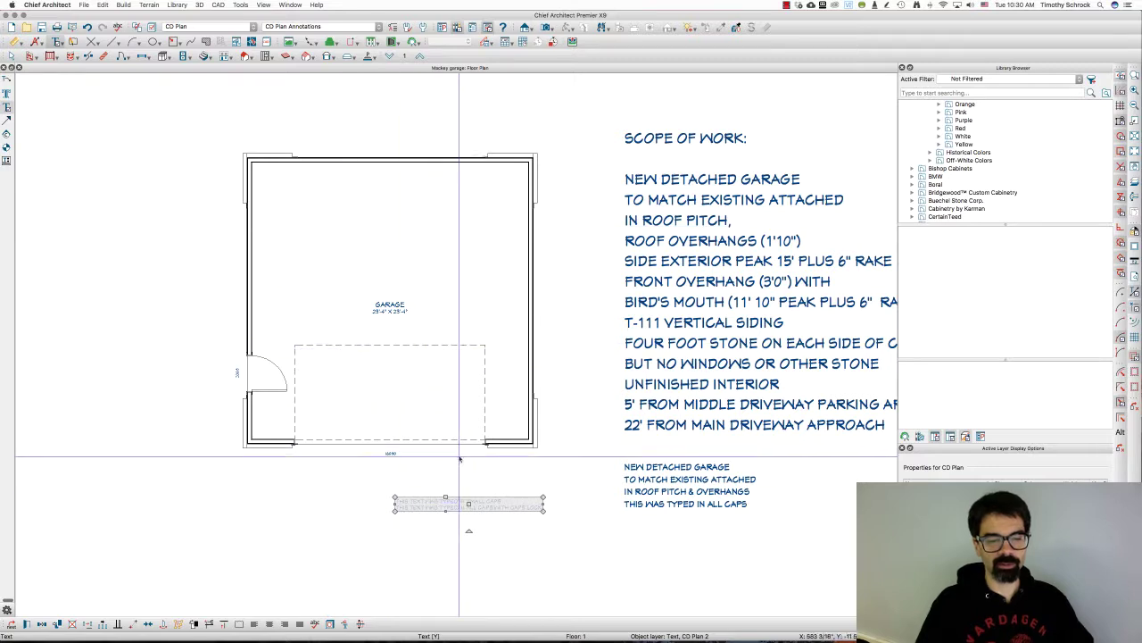
Step: Uncheck Uppercase again to restore the note's original mixed-case lettering
{"action": "double_click", "coordinate": [477, 505]}
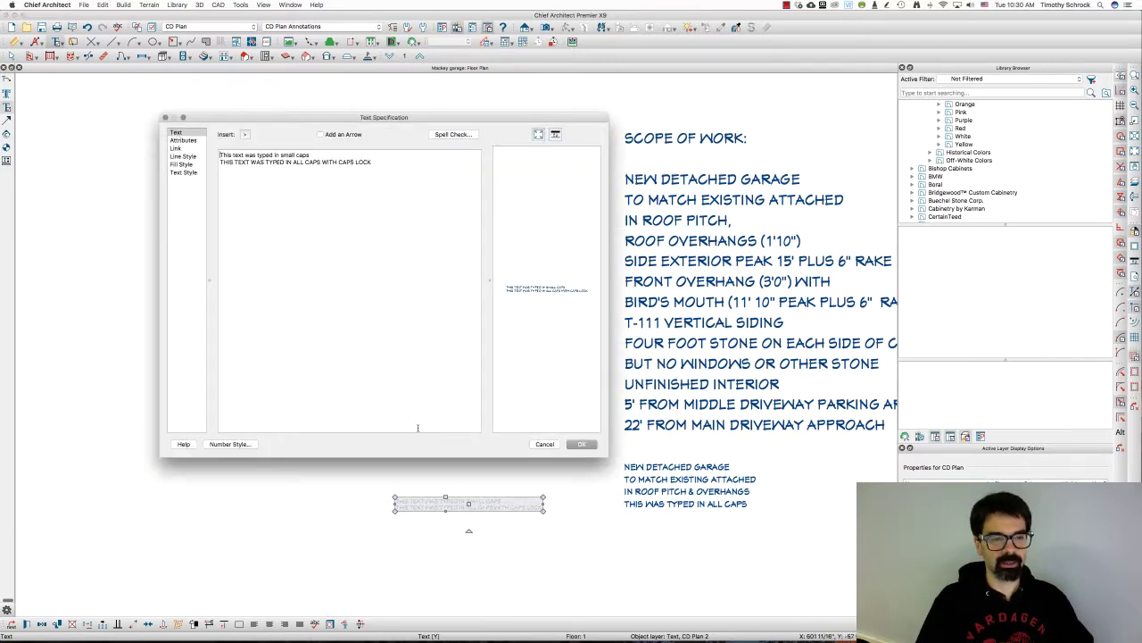
{"action": "left_click", "coordinate": [184, 172]}
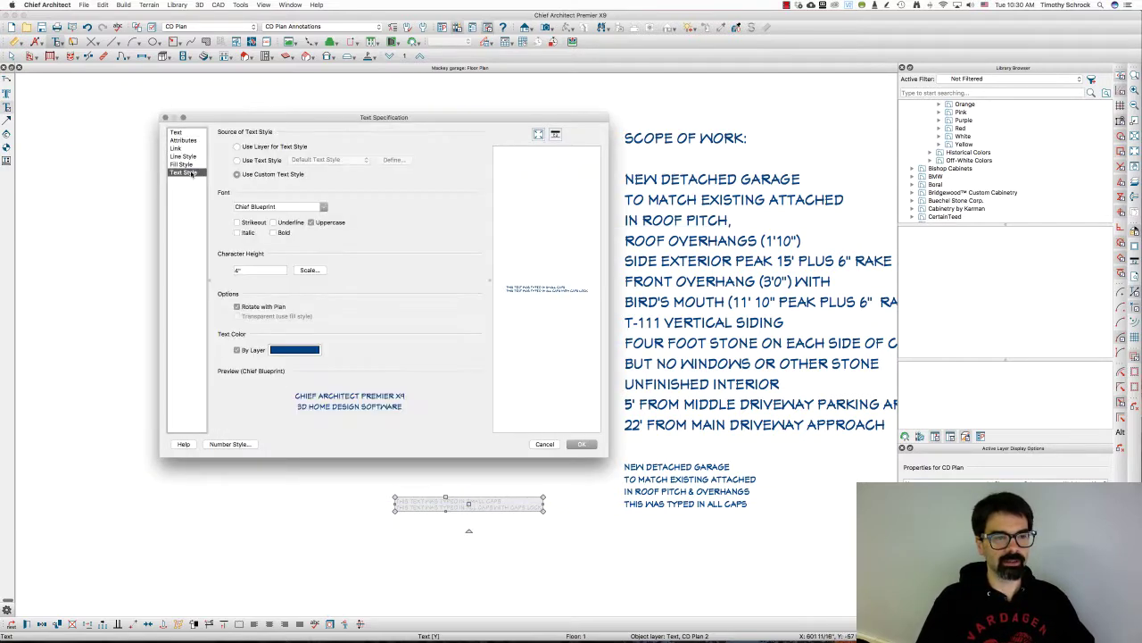
{"action": "left_click", "coordinate": [319, 222]}
{"action": "key", "text": "Return"}
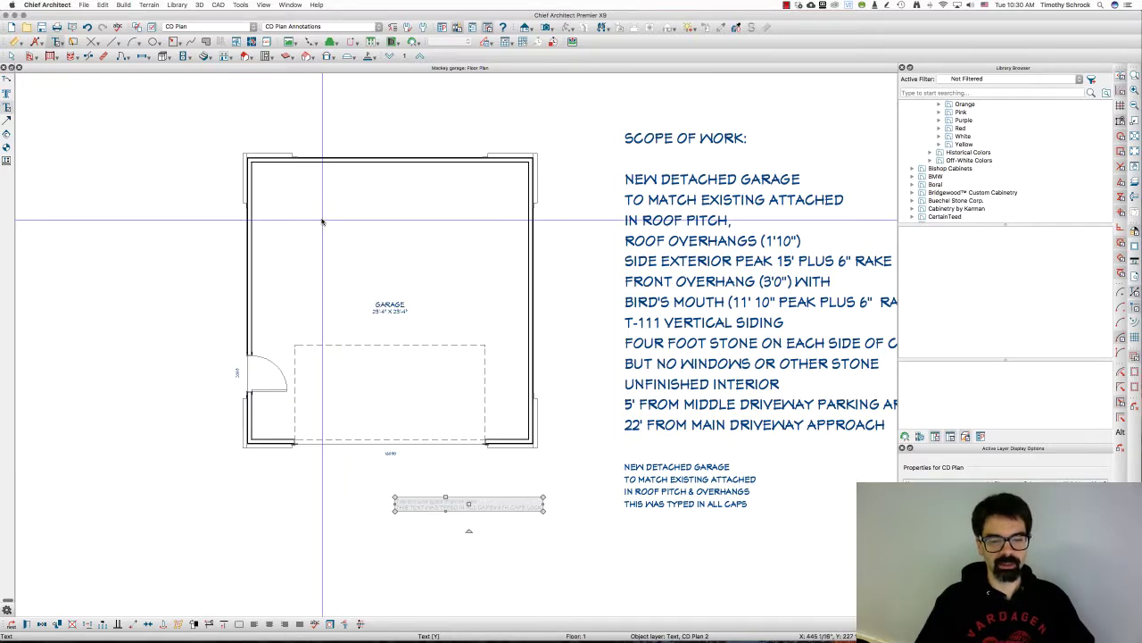
{"action": "key", "text": "Escape"}
{"action": "scroll", "coordinate": [508, 565], "scroll_direction": "up", "scroll_amount": 5}
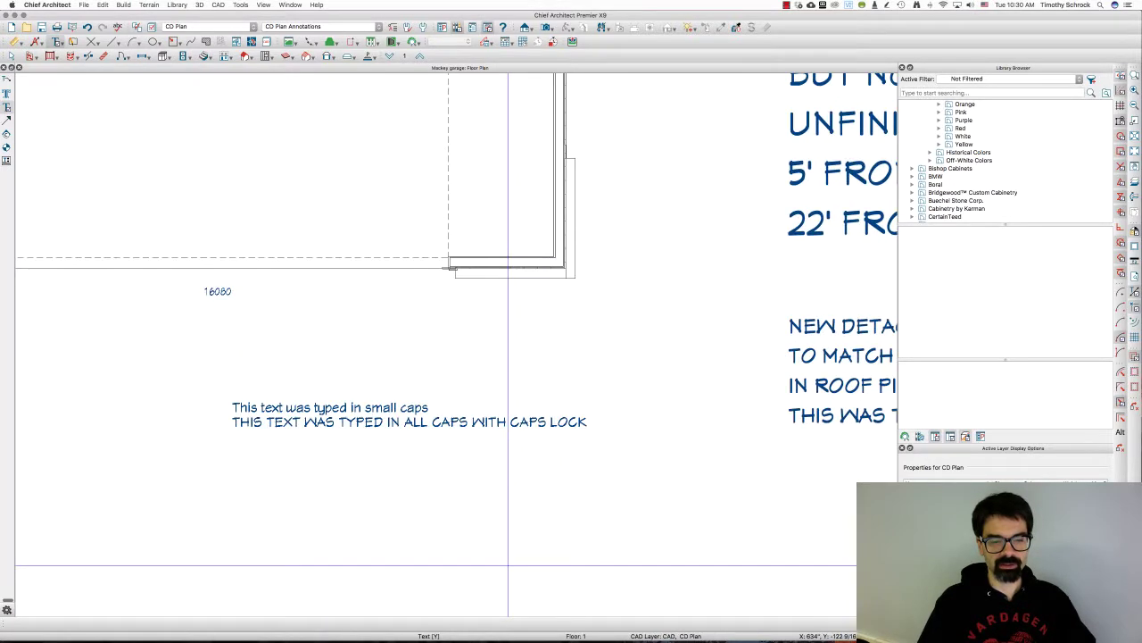
{"action": "scroll", "coordinate": [508, 565], "scroll_direction": "up", "scroll_amount": 1}
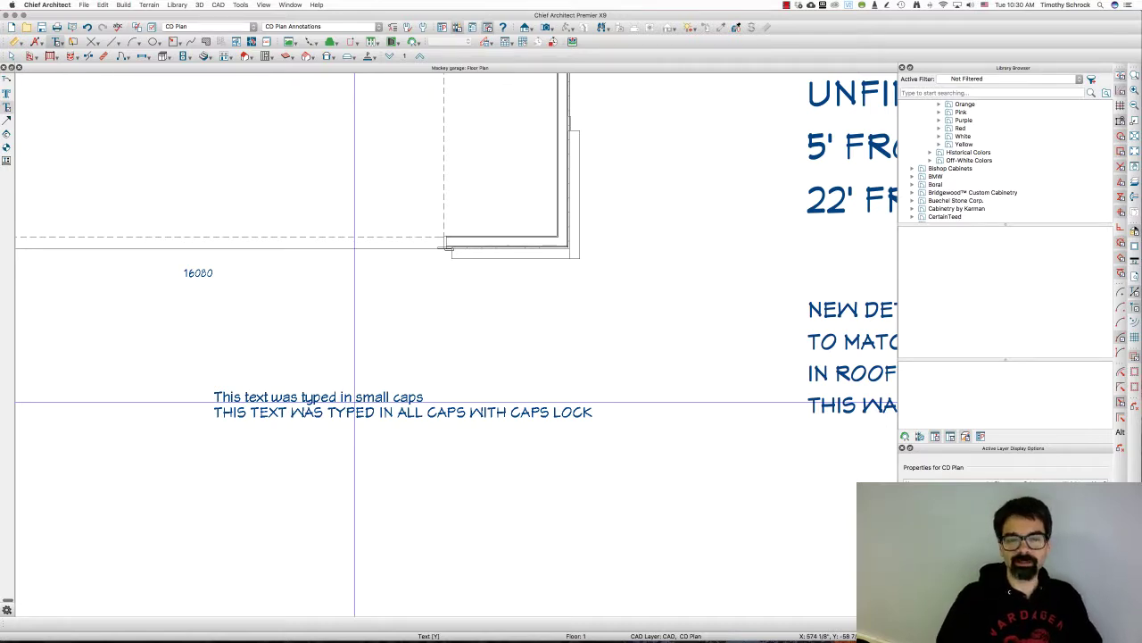
{"action": "double_click", "coordinate": [354, 401]}
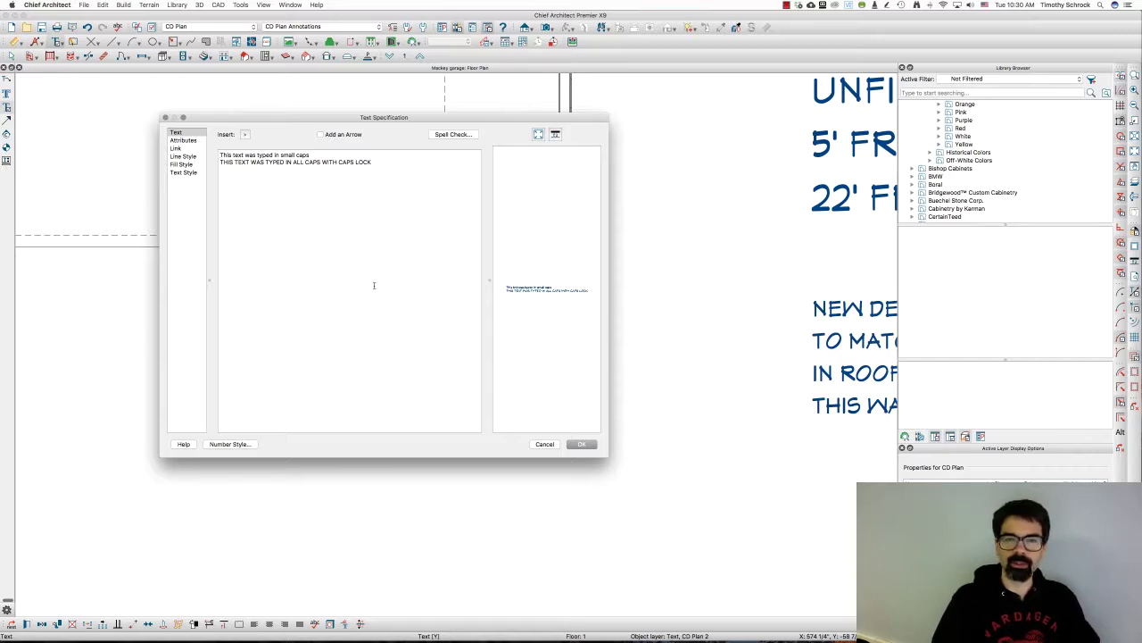
{"action": "left_click", "coordinate": [545, 444]}
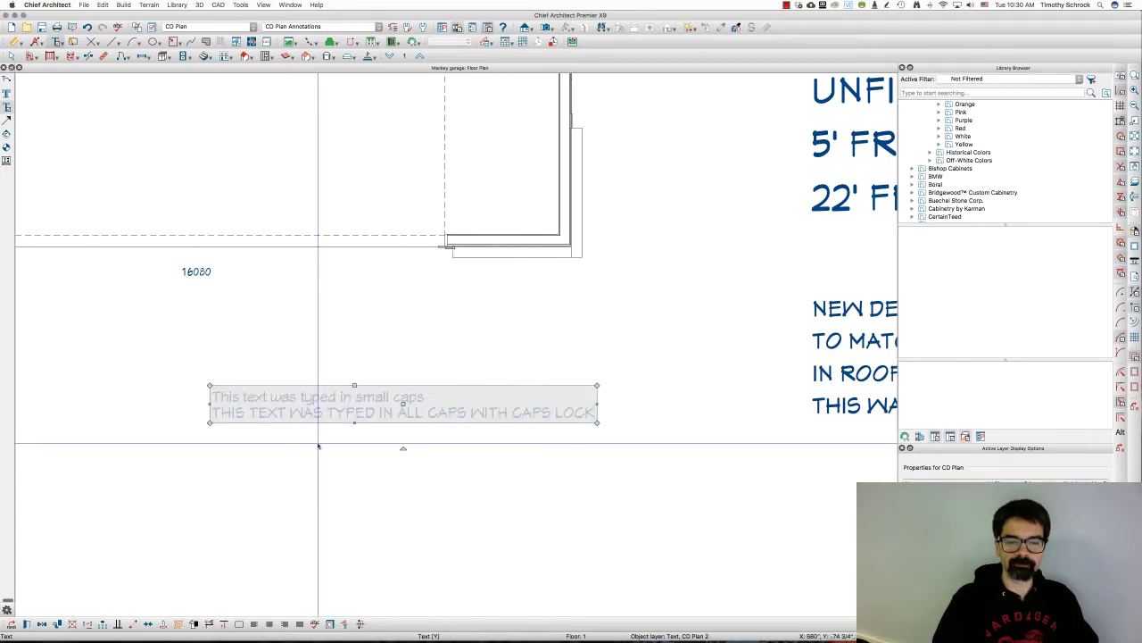
{"action": "scroll", "coordinate": [317, 445], "scroll_direction": "down", "scroll_amount": 2}
{"action": "scroll", "coordinate": [317, 445], "scroll_direction": "down", "scroll_amount": 4}
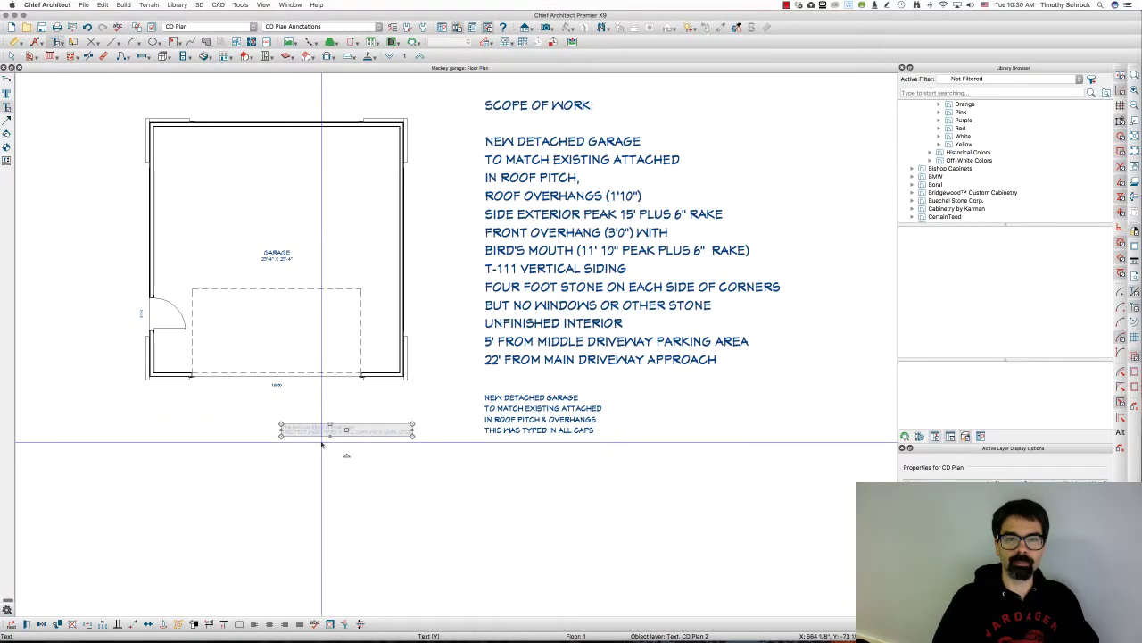